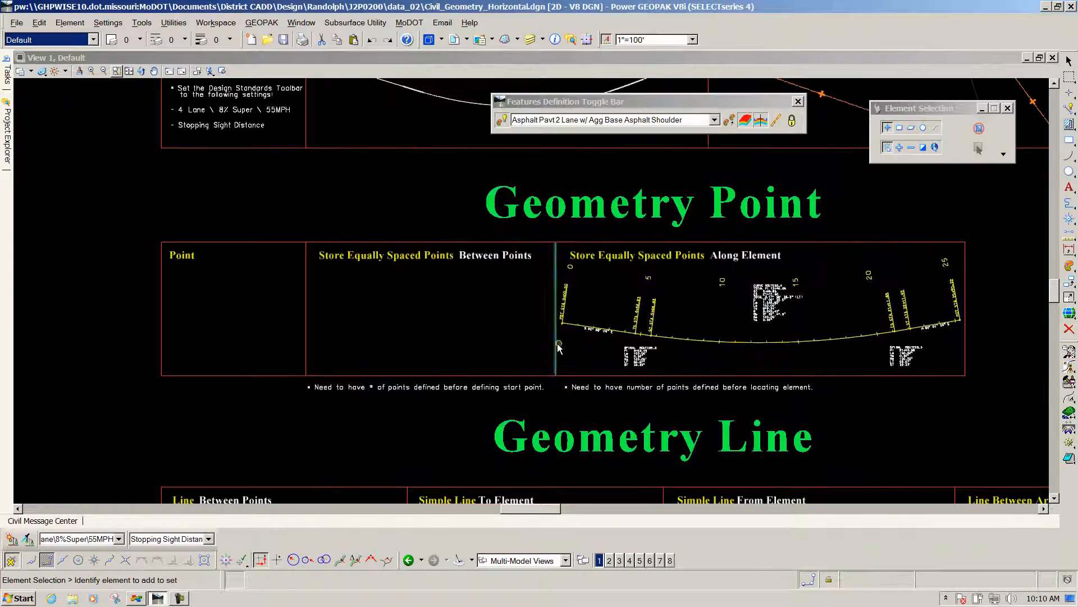
- Open the Geometry Point tools of Horizontal Geometry as a floating toolbox beside the Point exercise box
scroll(221, 320, up, 2)
scroll(260, 318, down, 2)
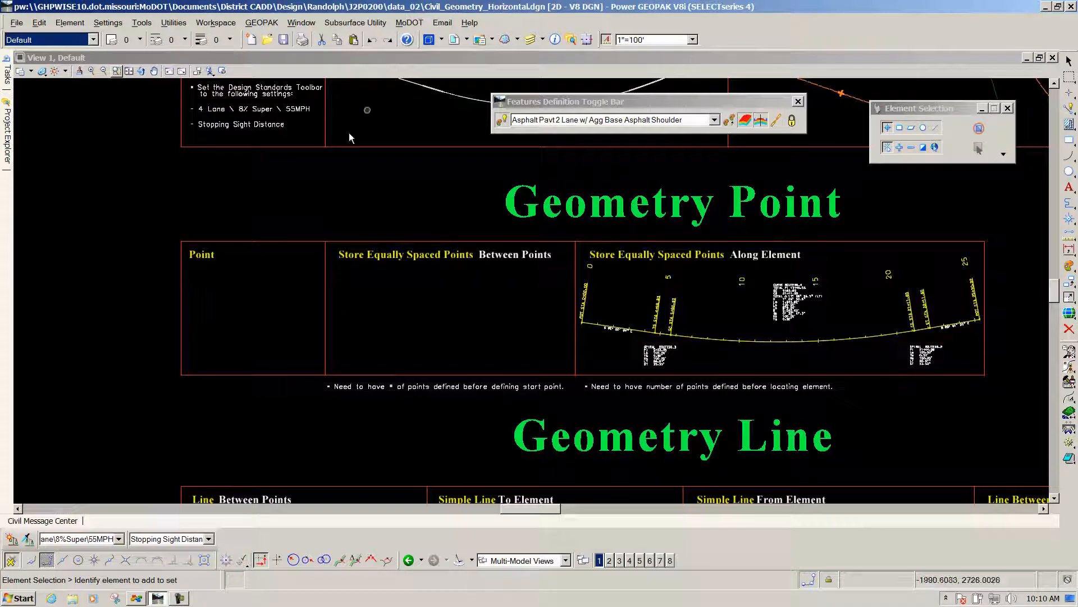
scroll(194, 302, up, 2)
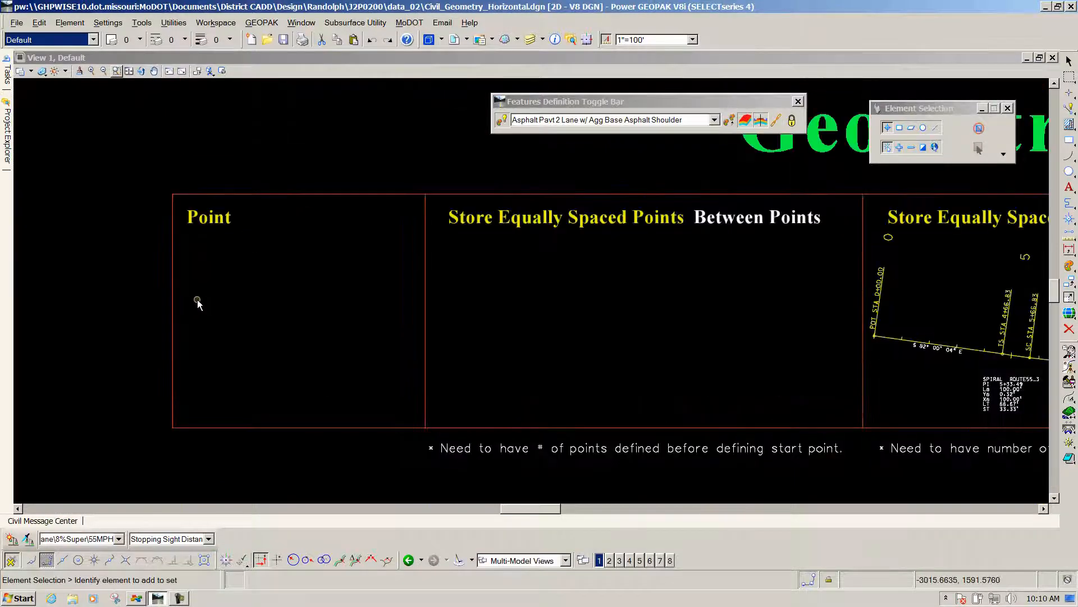
scroll(197, 299, up, 2)
scroll(368, 320, down, 2)
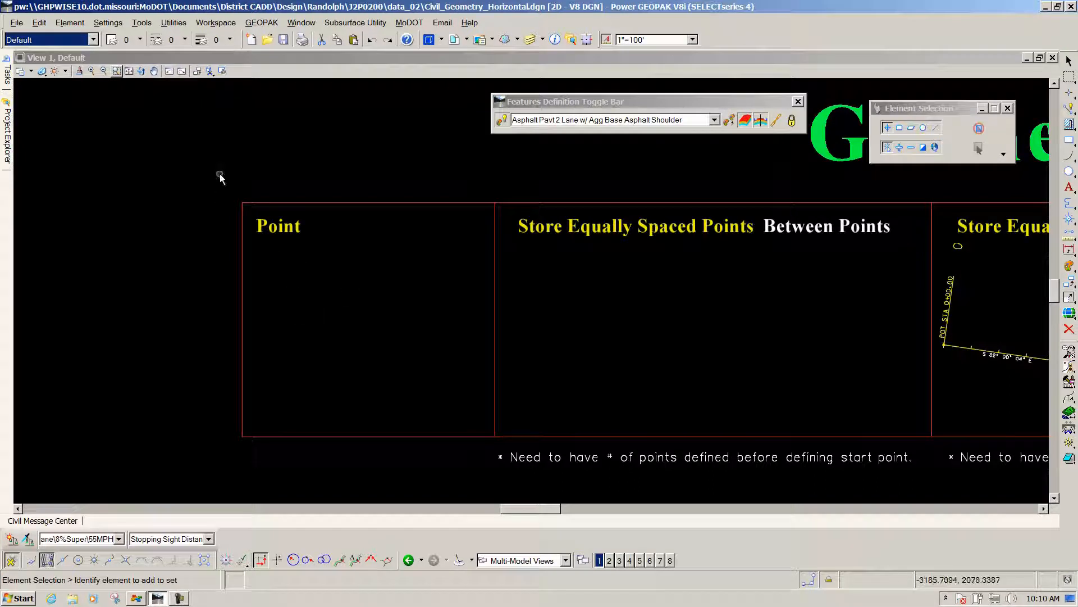
mouse_move(7, 77)
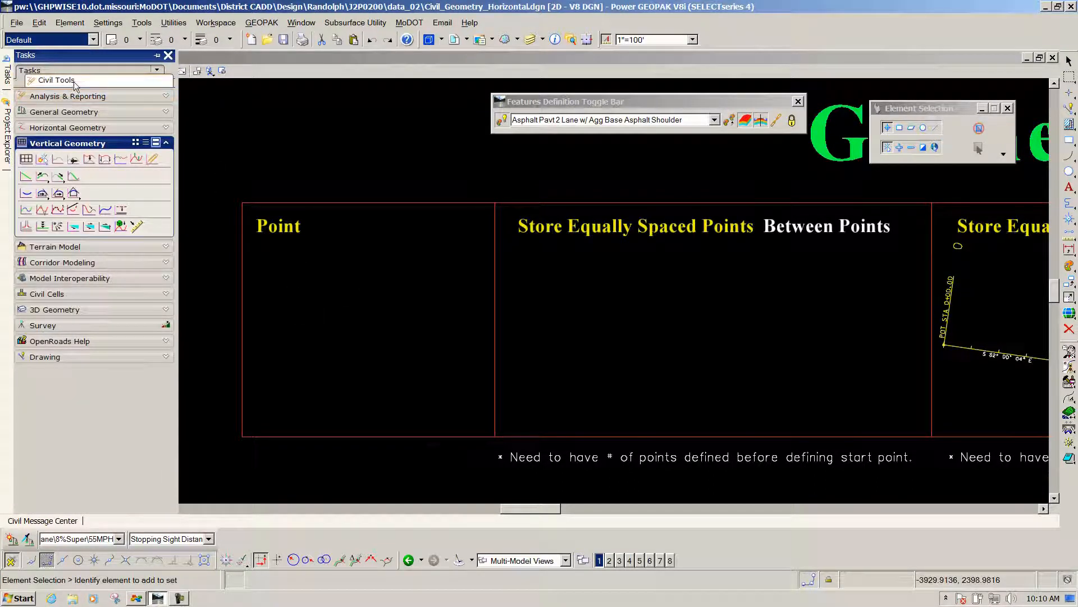
click(67, 128)
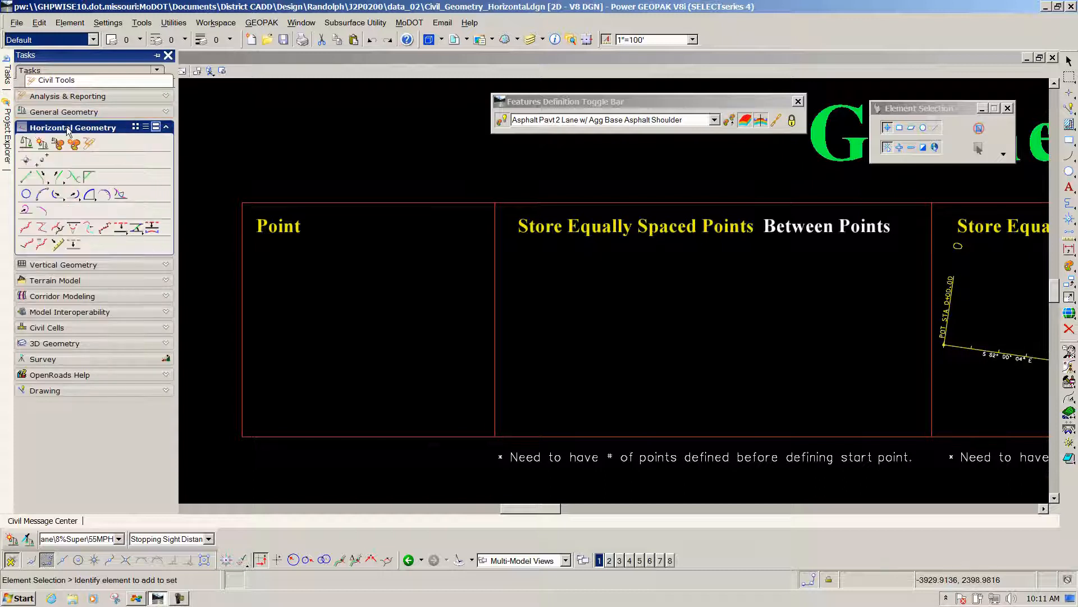
right_click(113, 159)
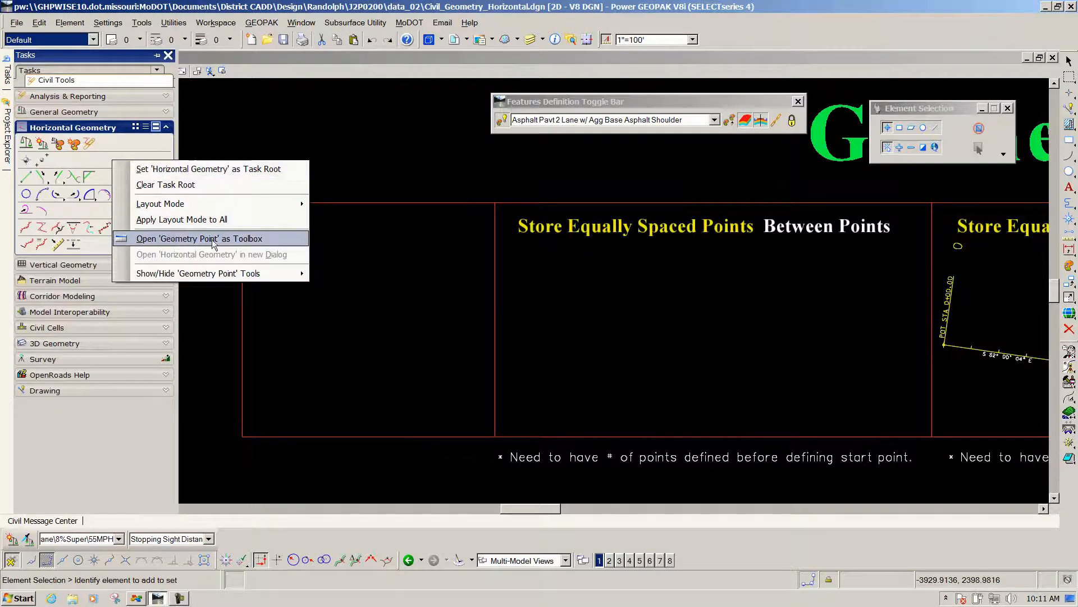
click(242, 238)
drag(252, 227, 185, 102)
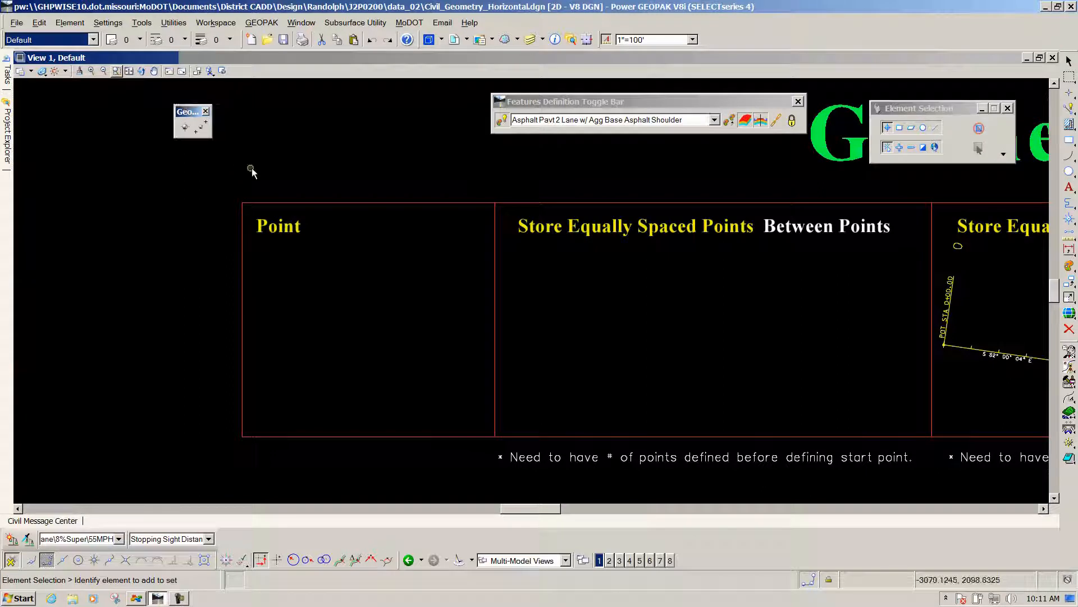
- Start the Point tool and assign the COGO Point feature definition from the Miscellaneous drafting standards under Design
click(185, 130)
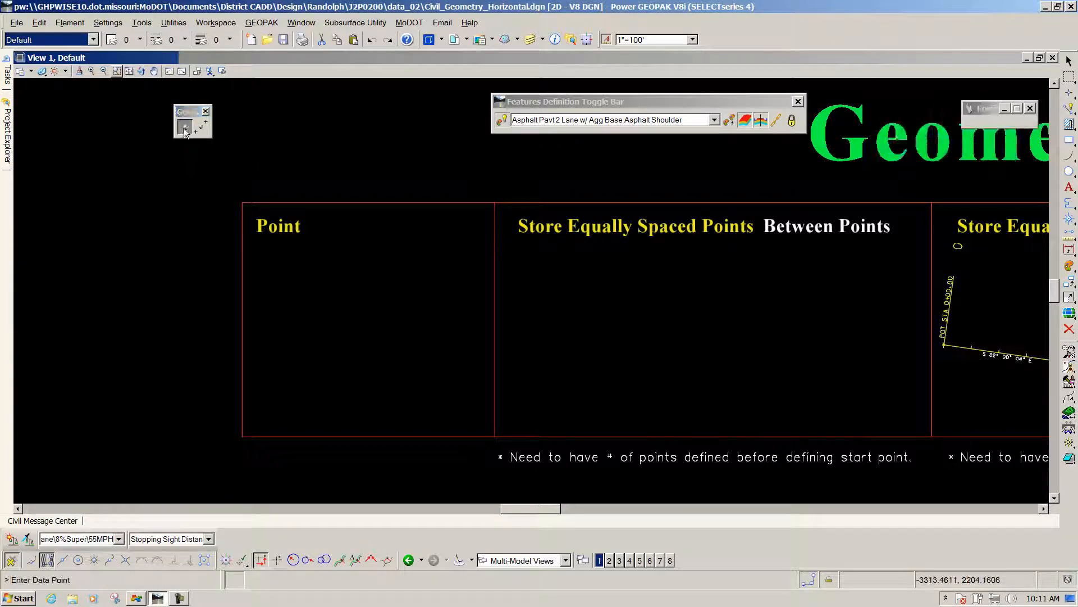
drag(921, 109, 304, 101)
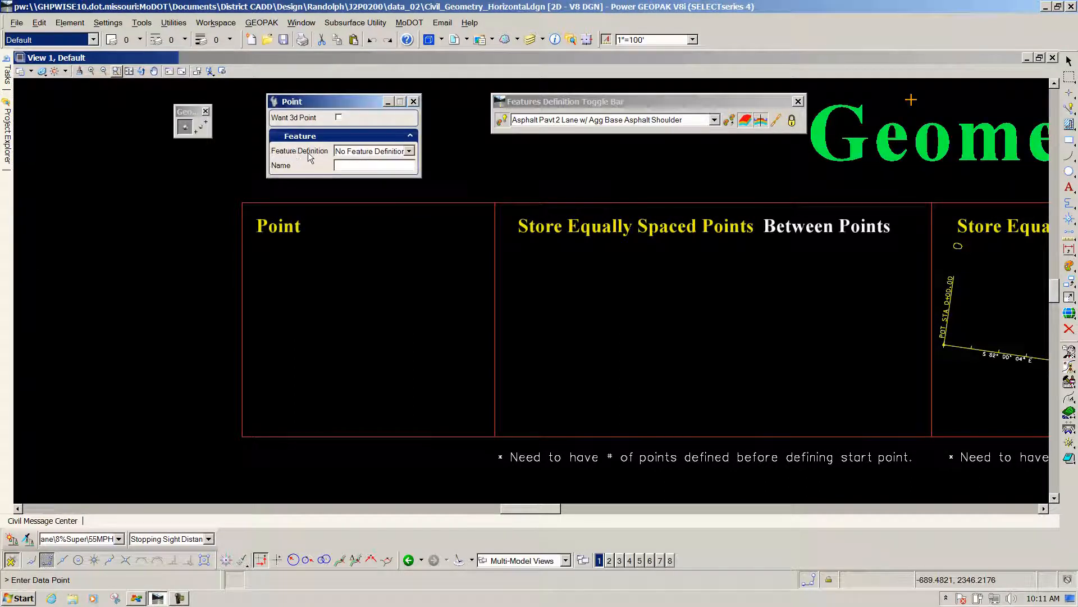
click(410, 151)
click(341, 185)
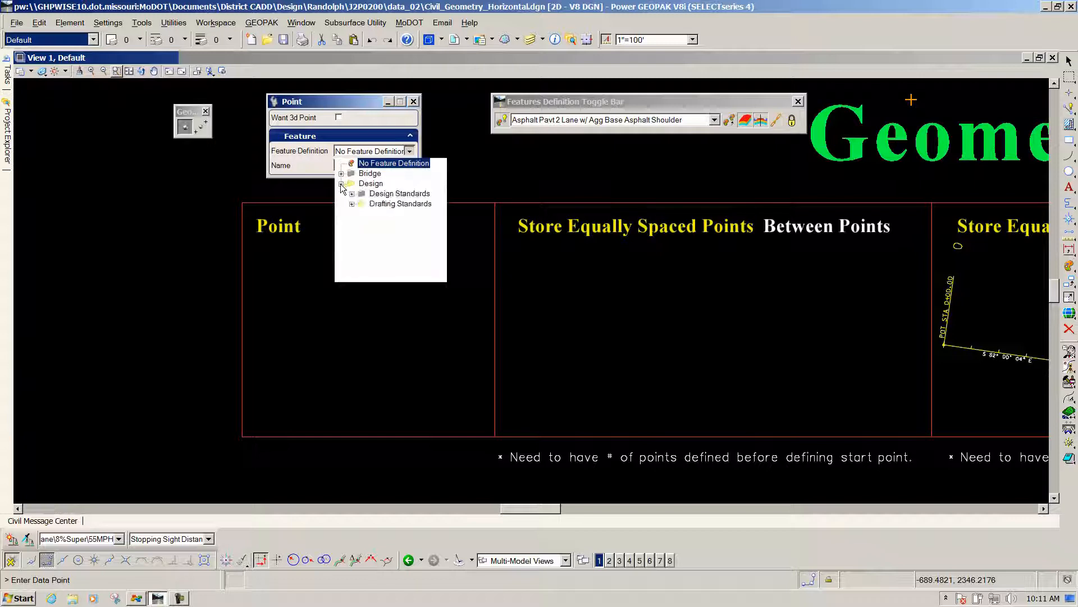
click(352, 195)
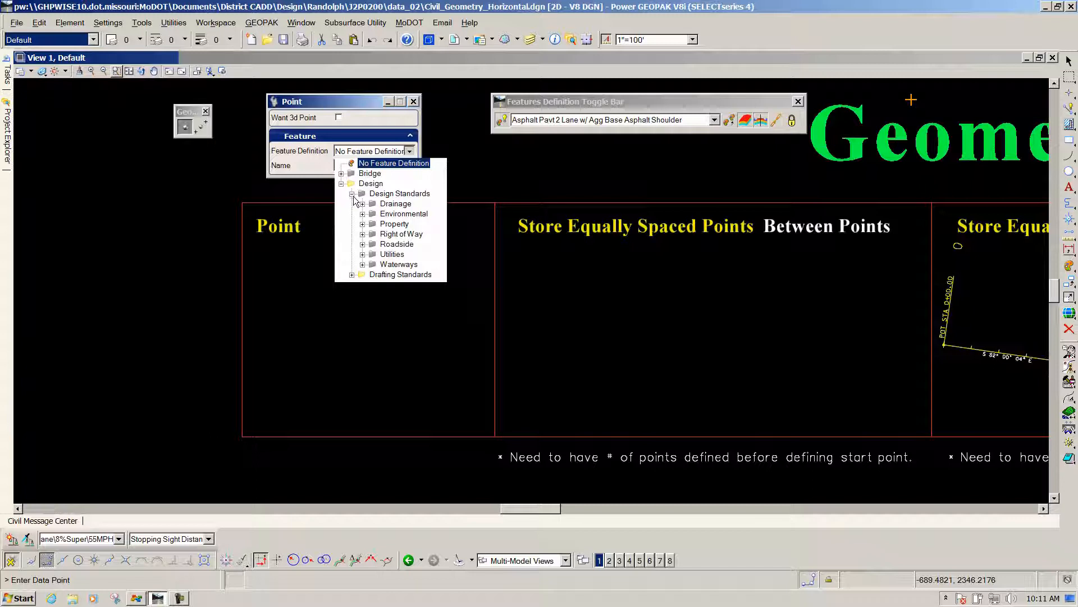
click(352, 275)
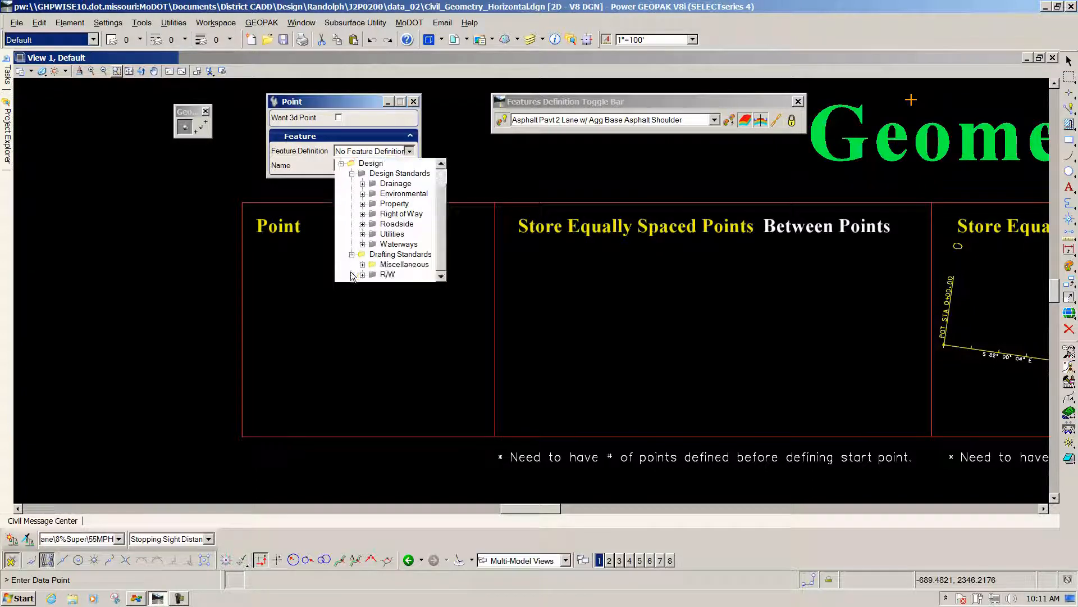
click(362, 265)
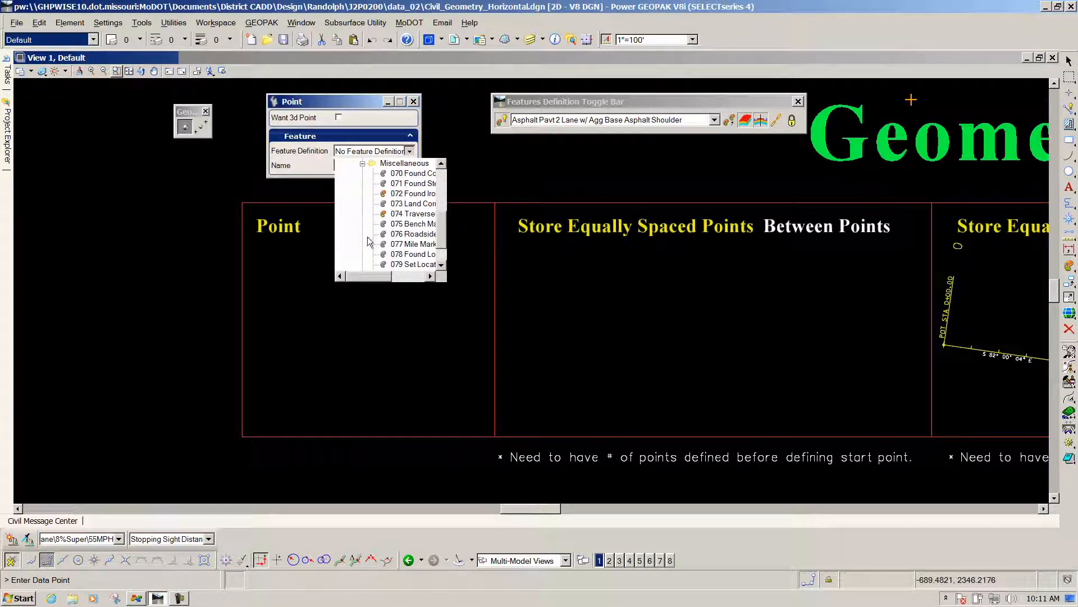
scroll(375, 242, down, 1)
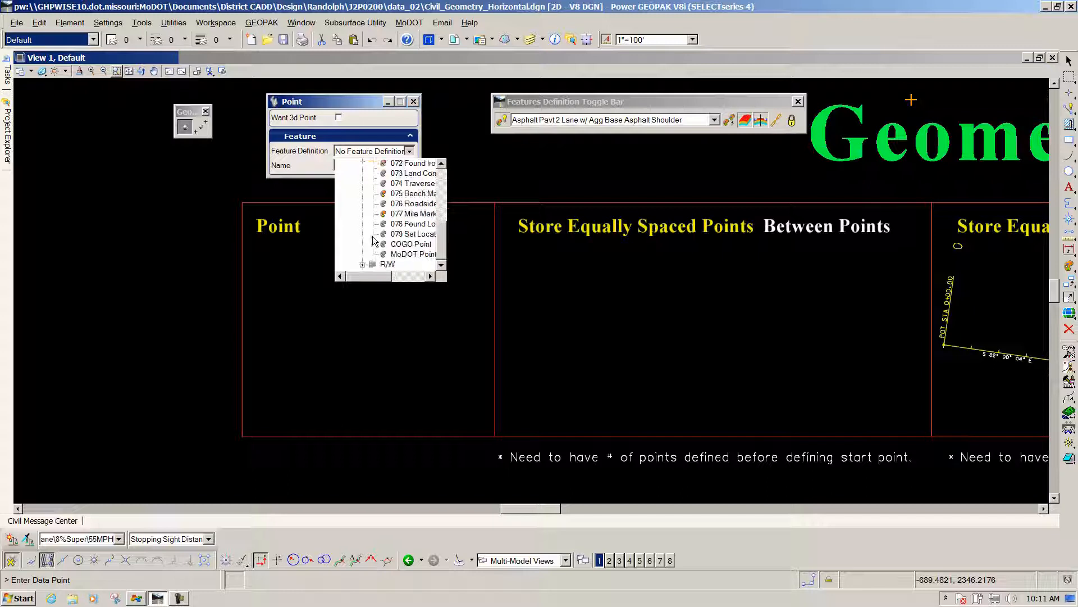
scroll(375, 241, up, 5)
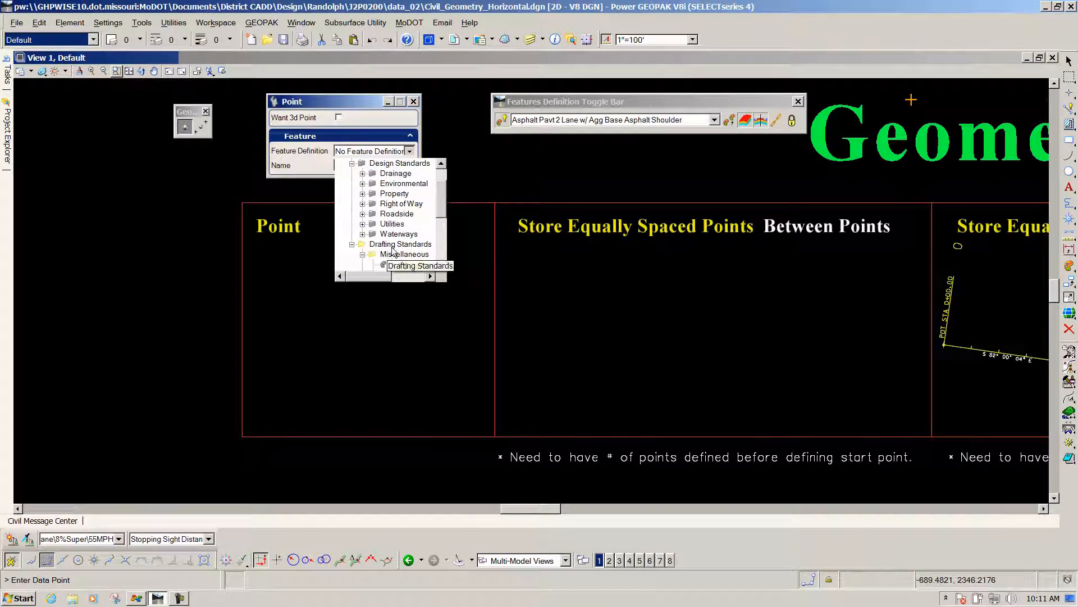
scroll(382, 270, down, 4)
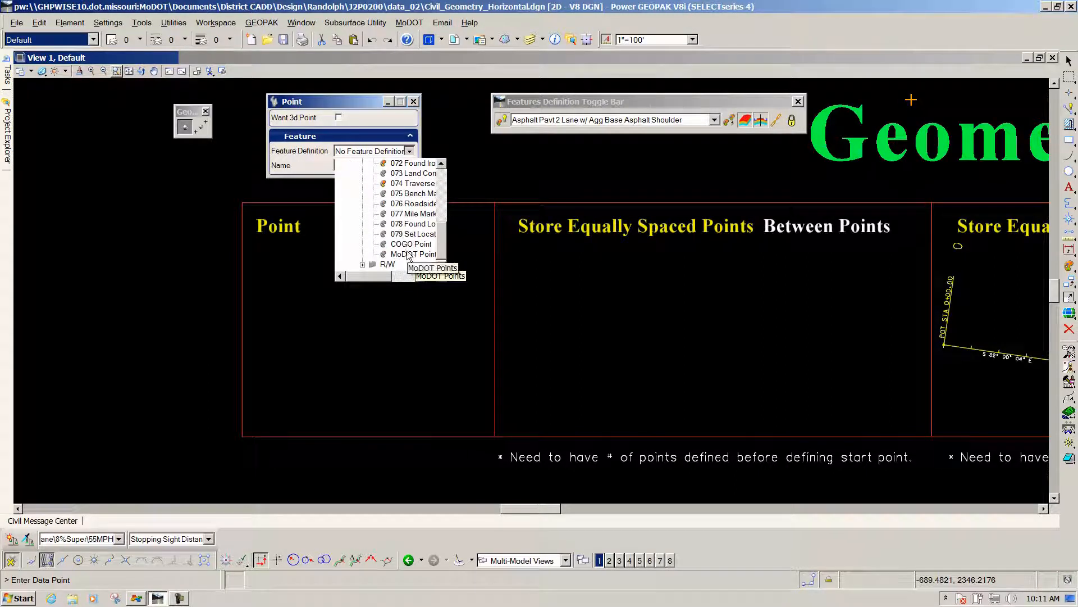
click(406, 244)
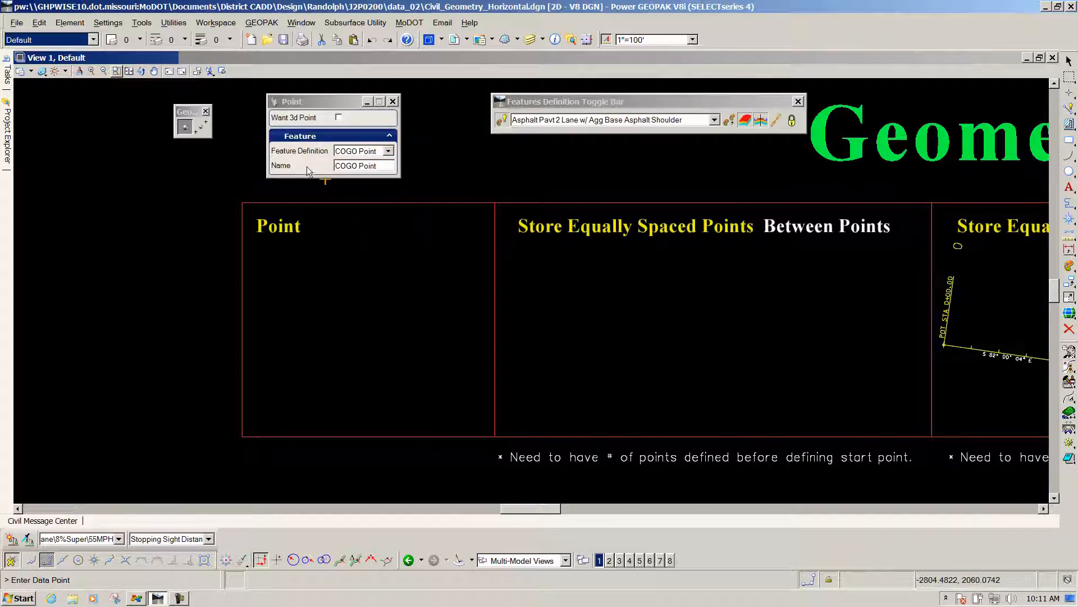
- Set the point's feature name to 100 and the drawing scale to 1"=200'
click(377, 165)
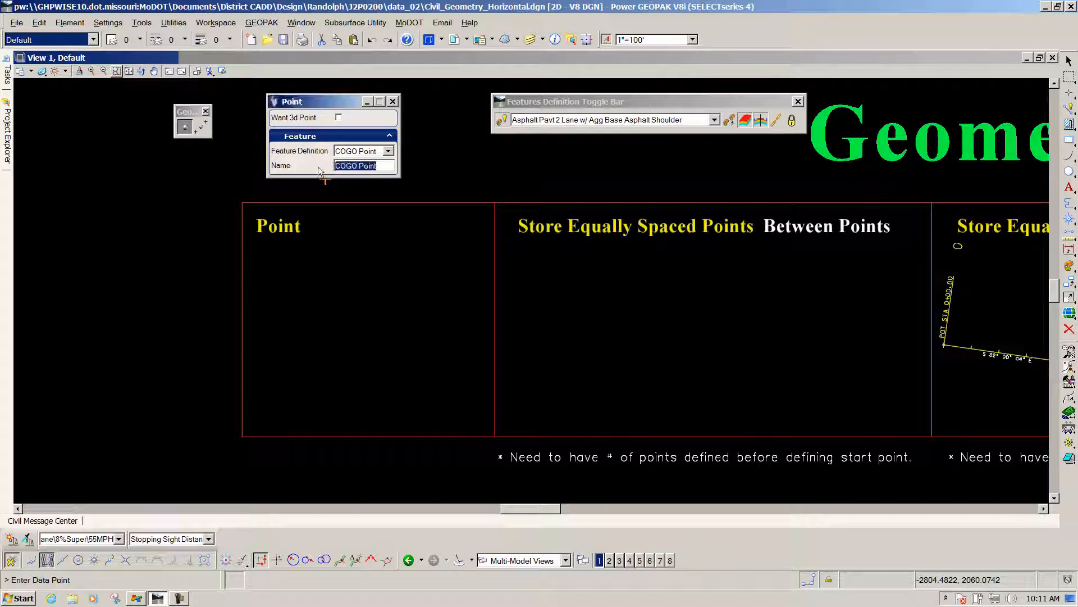
text(100)
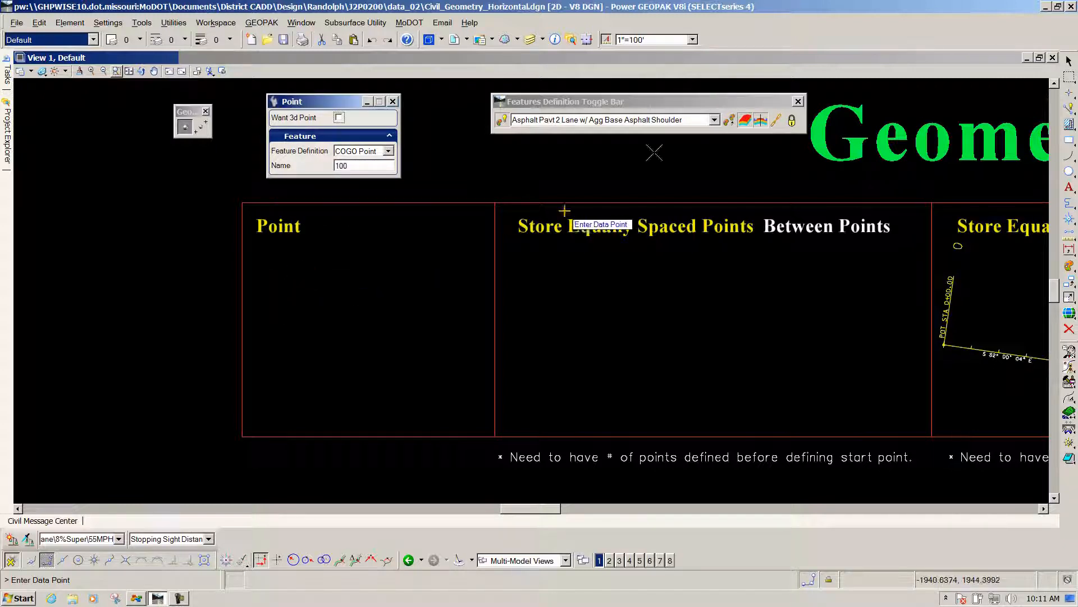
click(693, 40)
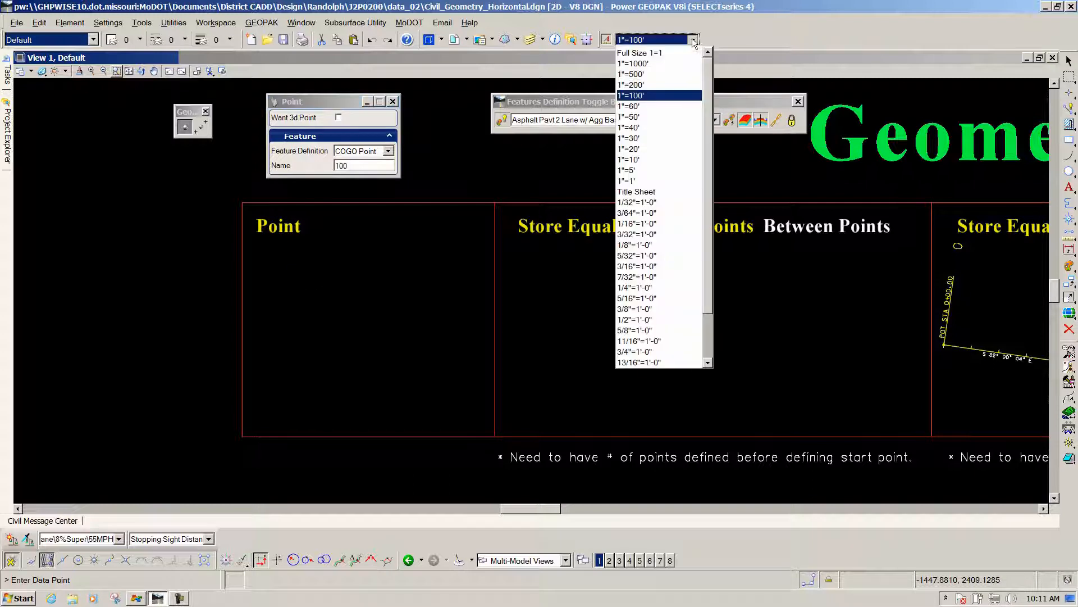
click(648, 83)
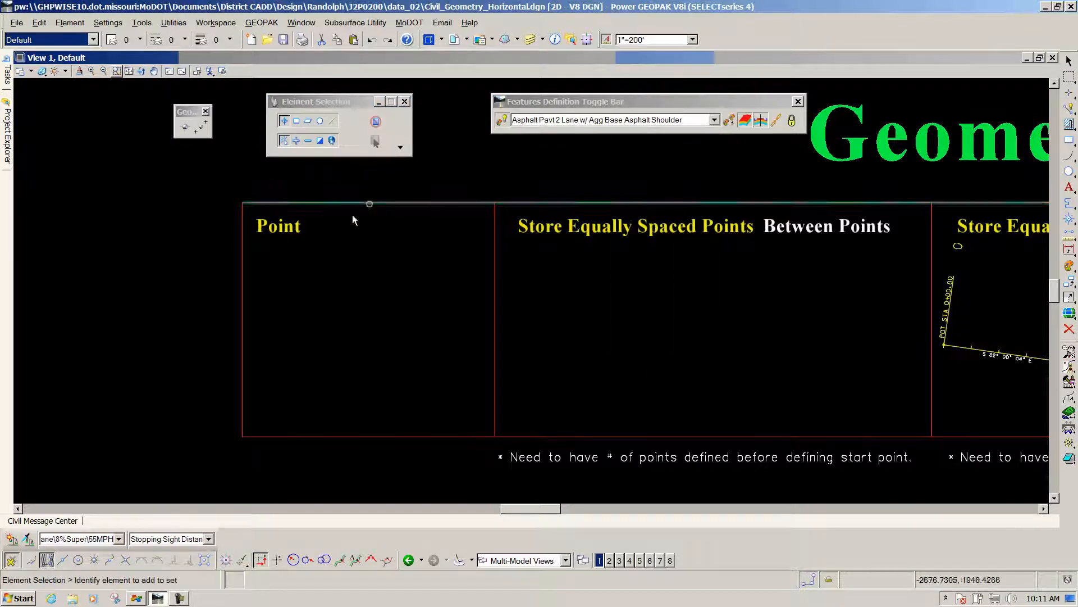
- Place ten COGO points named 100 scattered inside the Point exercise box and end the Point tool
click(185, 127)
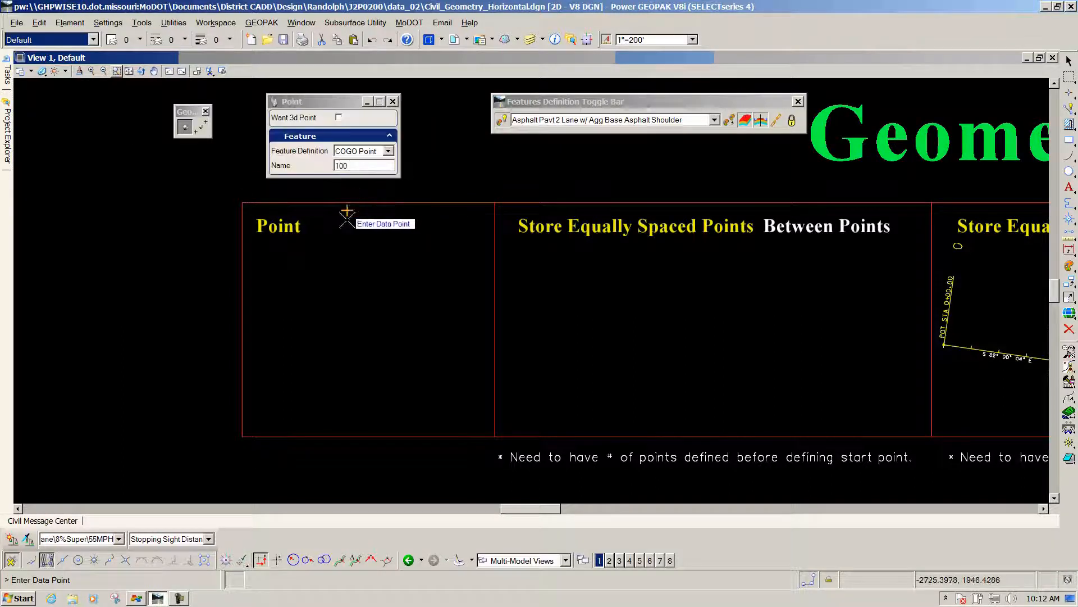
click(306, 272)
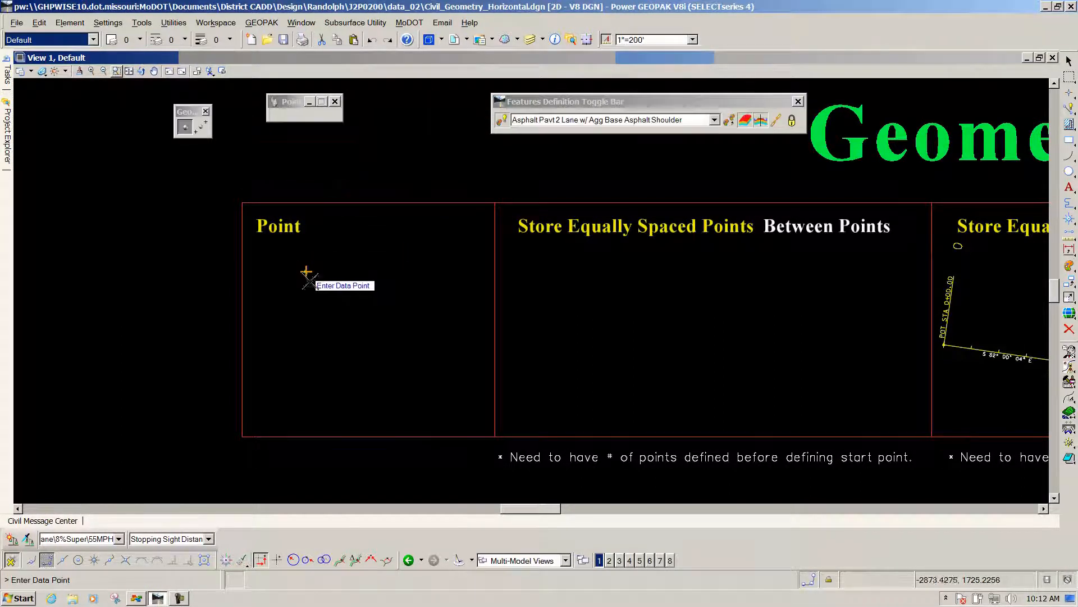
click(309, 324)
click(292, 368)
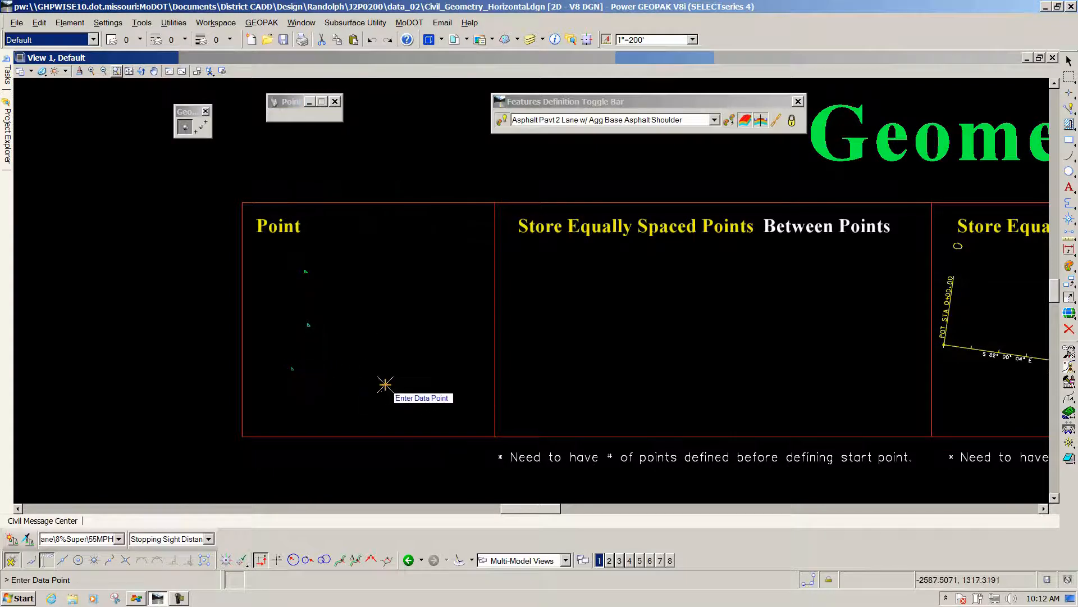
click(385, 385)
click(402, 343)
click(440, 249)
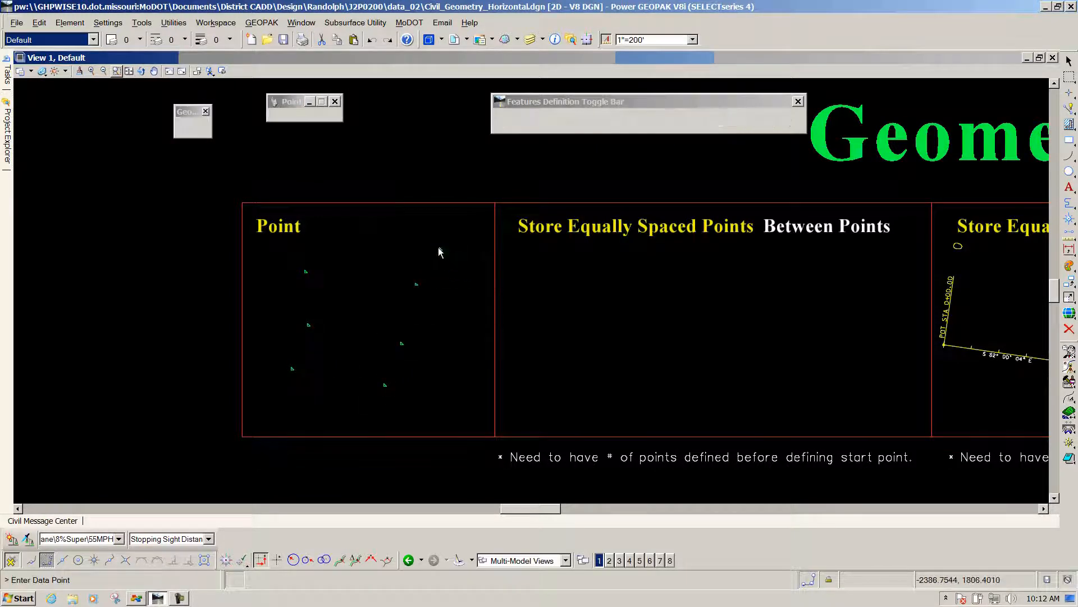
click(416, 283)
click(372, 267)
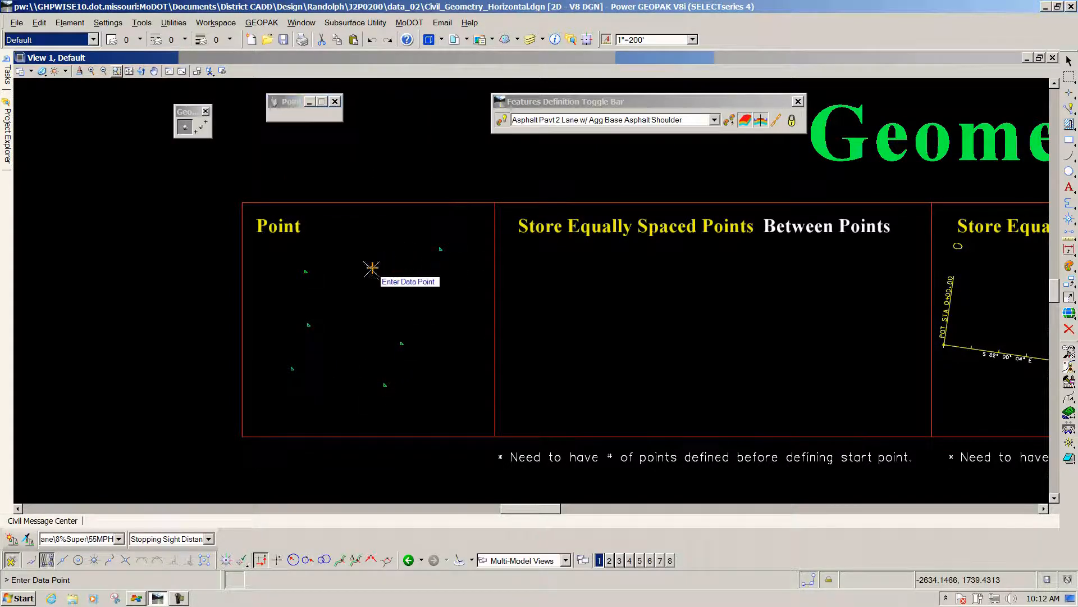
click(365, 310)
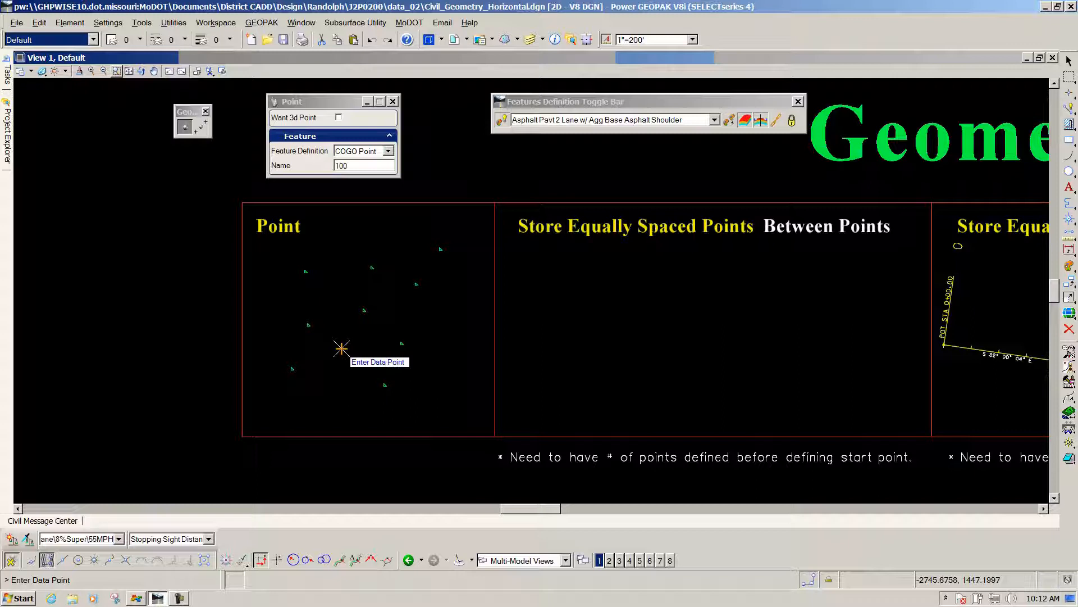
click(341, 349)
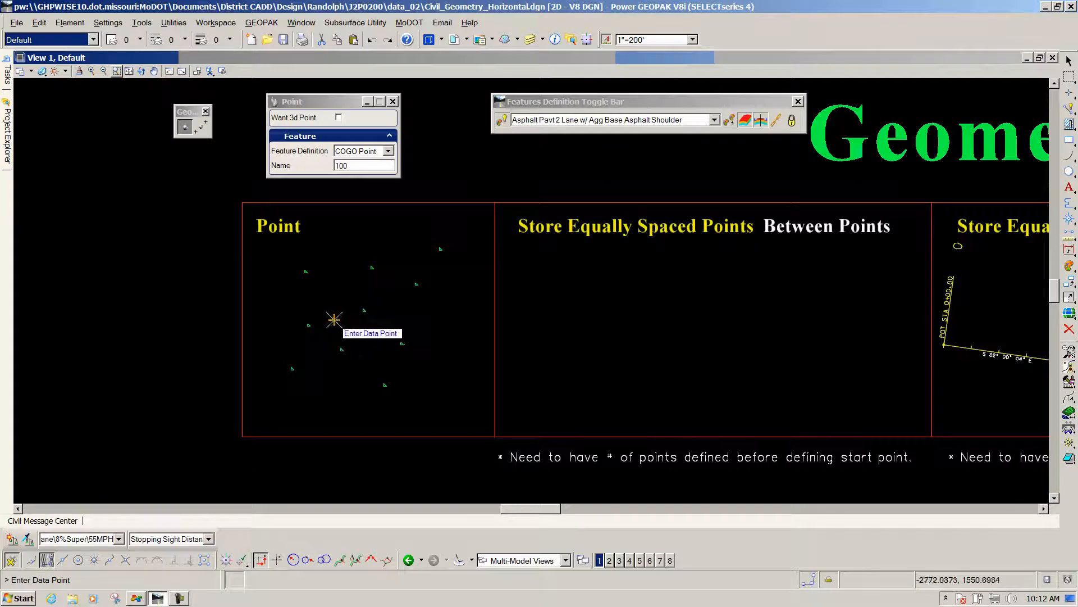
key(Escape)
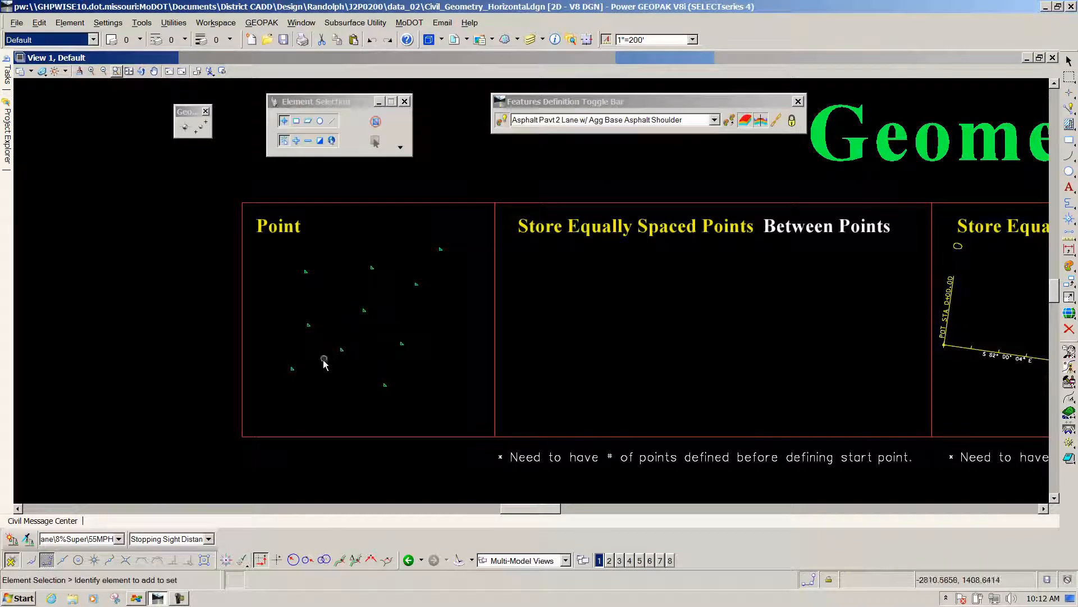
- Examine the placed points up close, checking the upper-left point's feature name, feature definition and coordinates
mouse_move(296, 375)
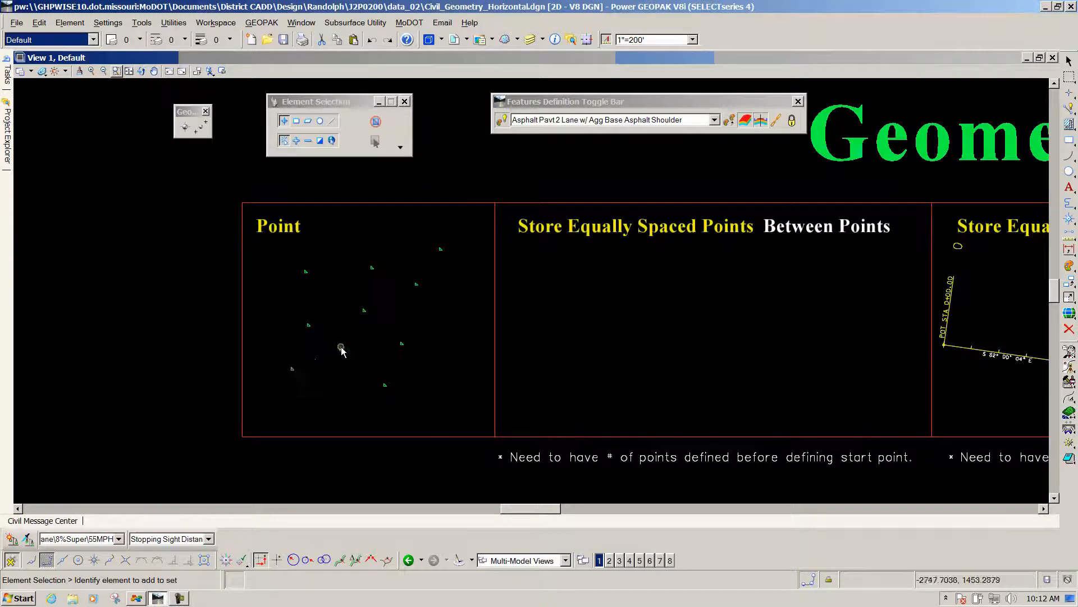
mouse_move(343, 351)
scroll(311, 278, up, 5)
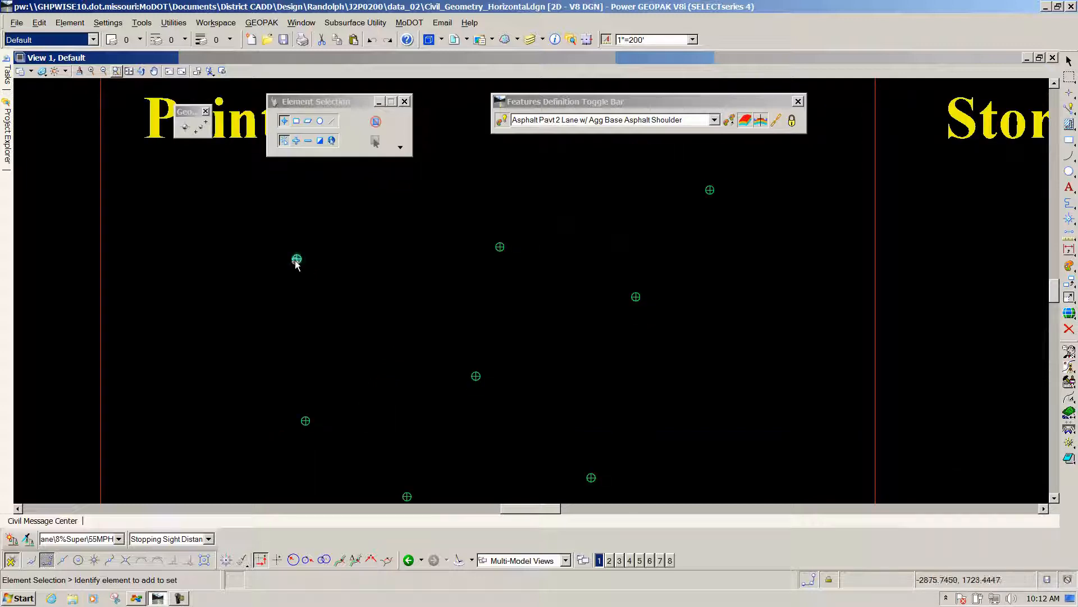
mouse_move(296, 262)
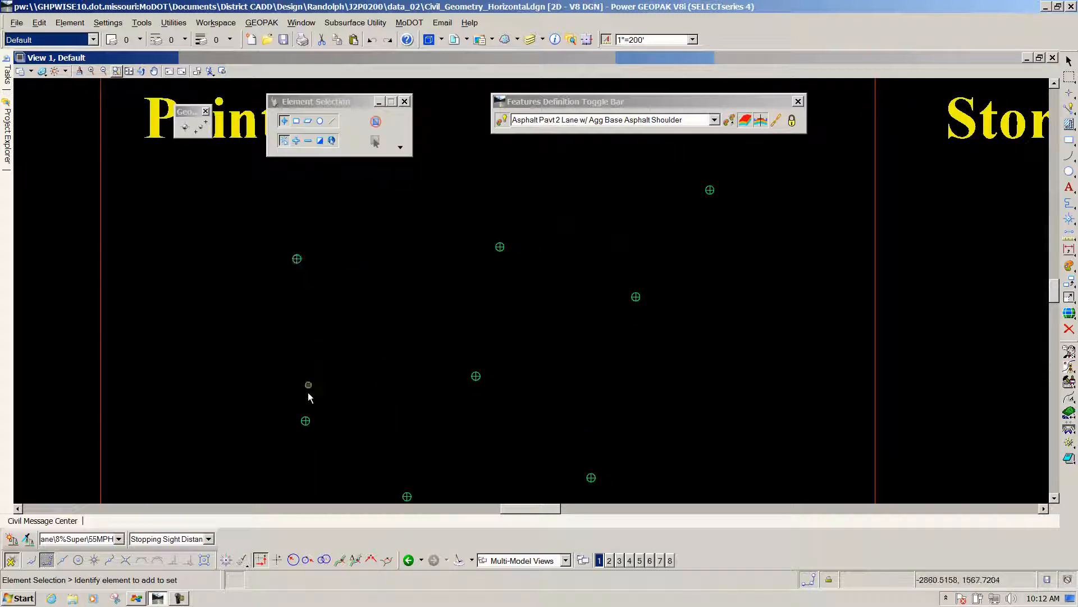
mouse_move(304, 426)
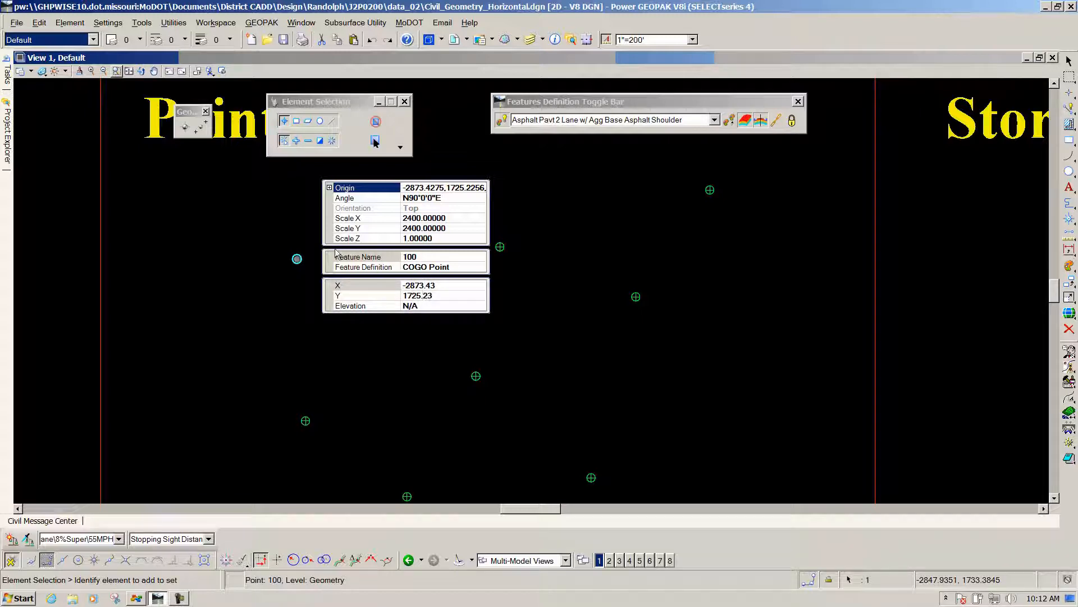
scroll(247, 208, down, 4)
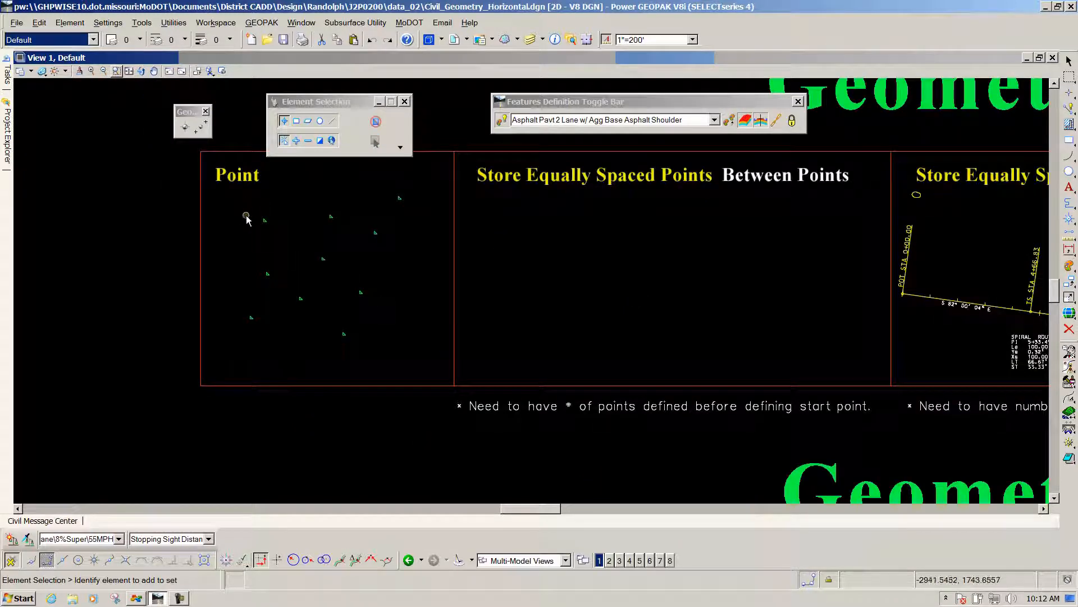
scroll(570, 267, down, 3)
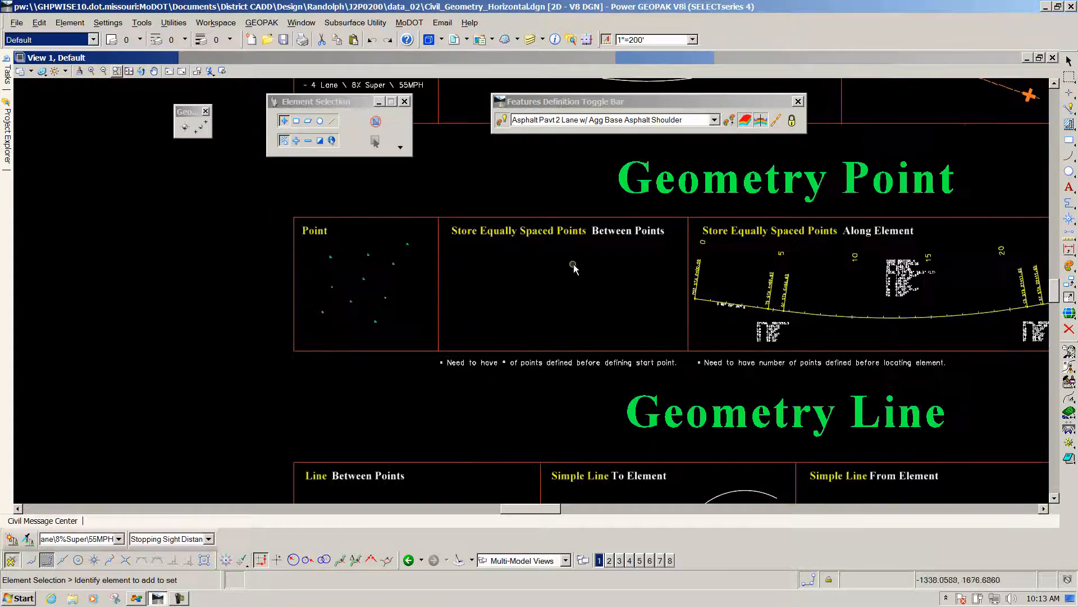
- Start the Equal Space Points tool with the Between Points placement method and lock the number of points at 10
scroll(570, 264, up, 3)
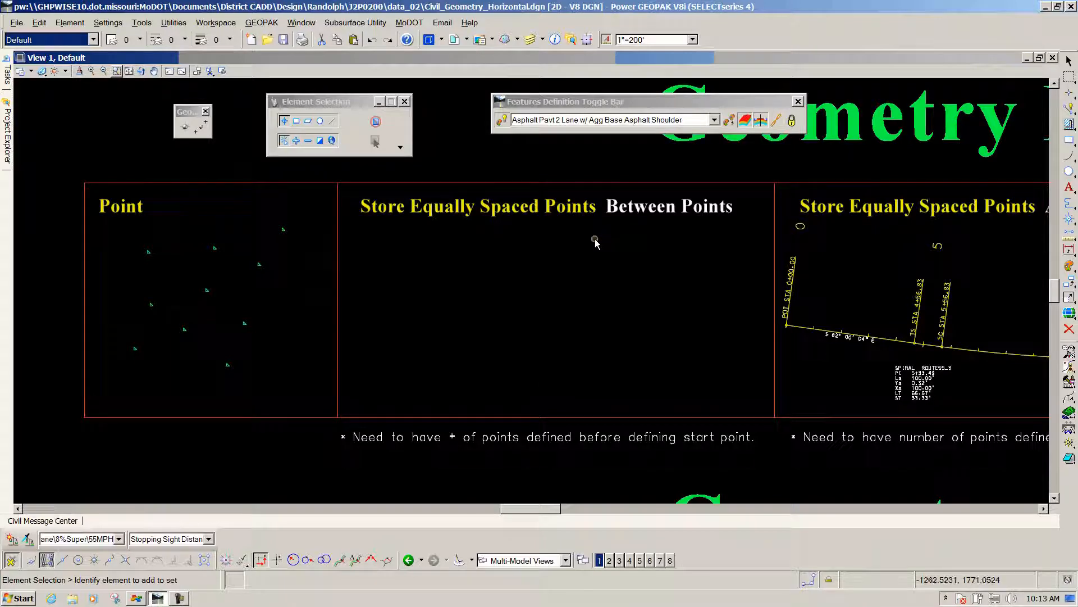
scroll(589, 242, up, 2)
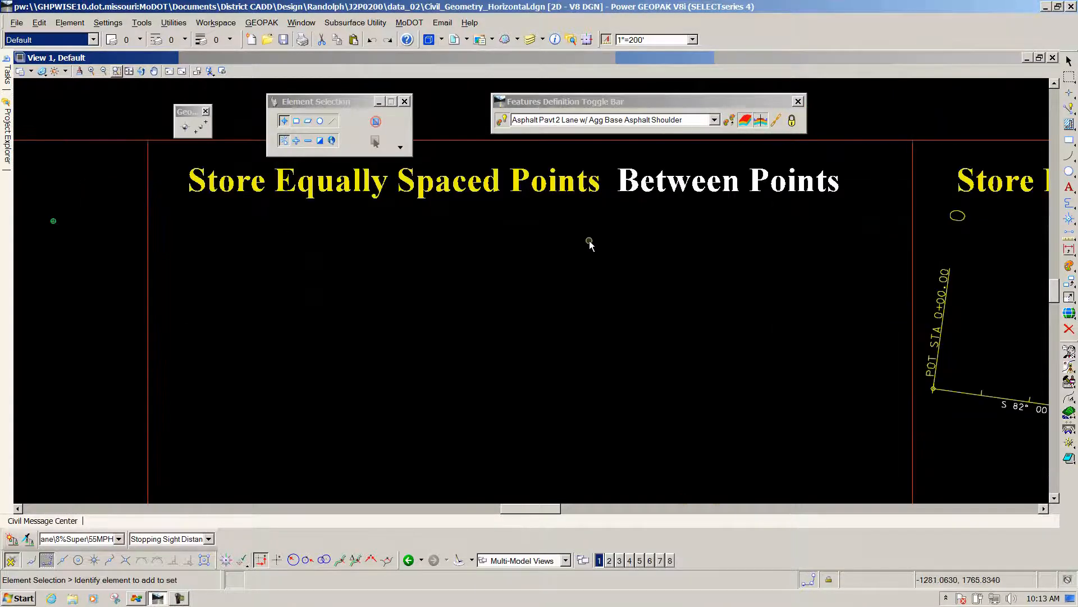
scroll(588, 244, down, 2)
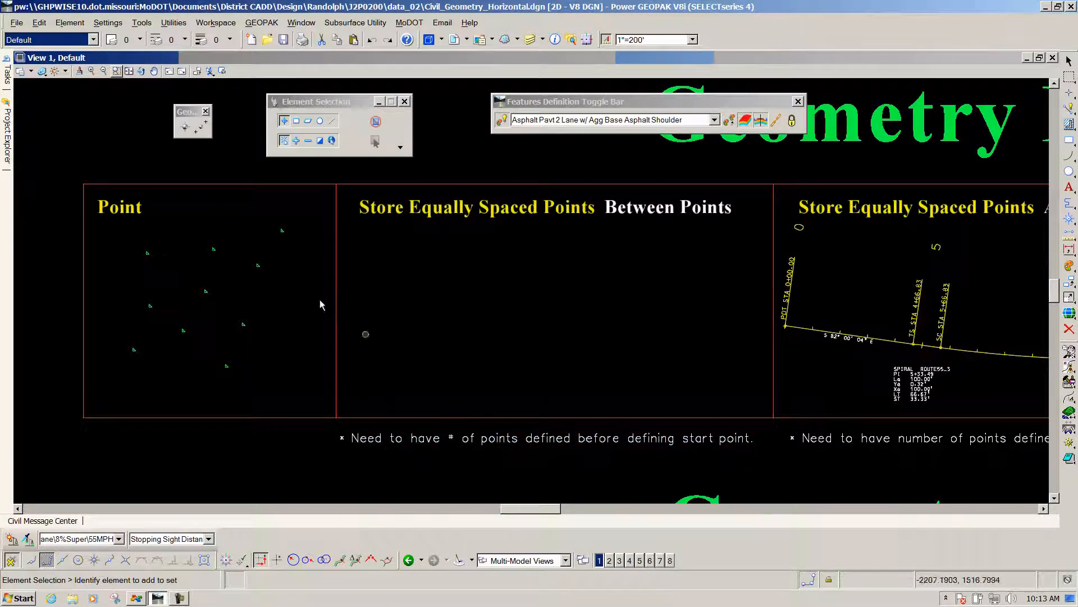
click(201, 127)
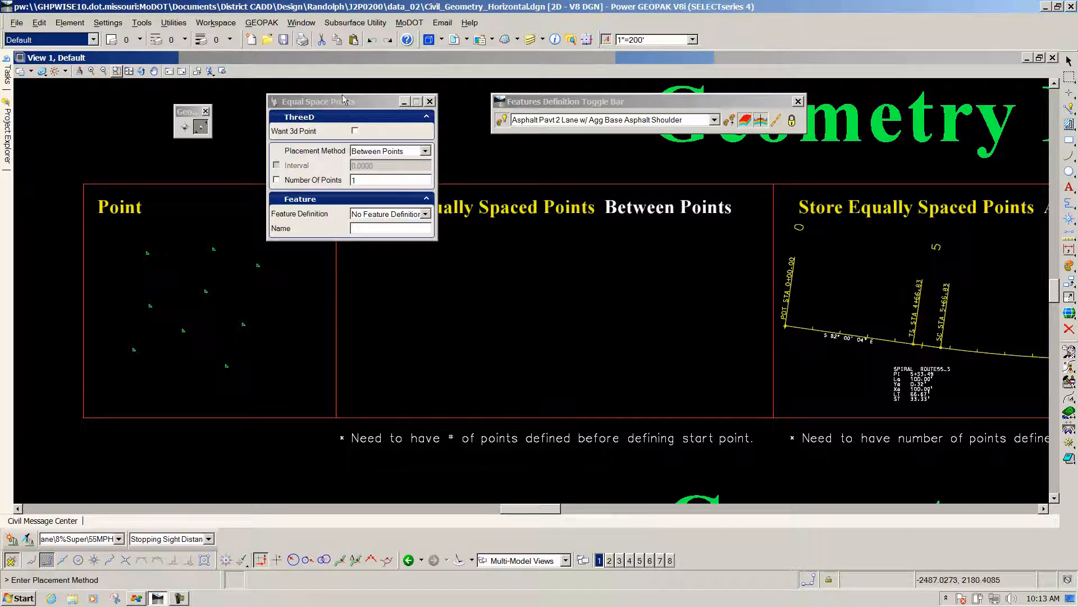
drag(344, 125, 245, 252)
click(178, 307)
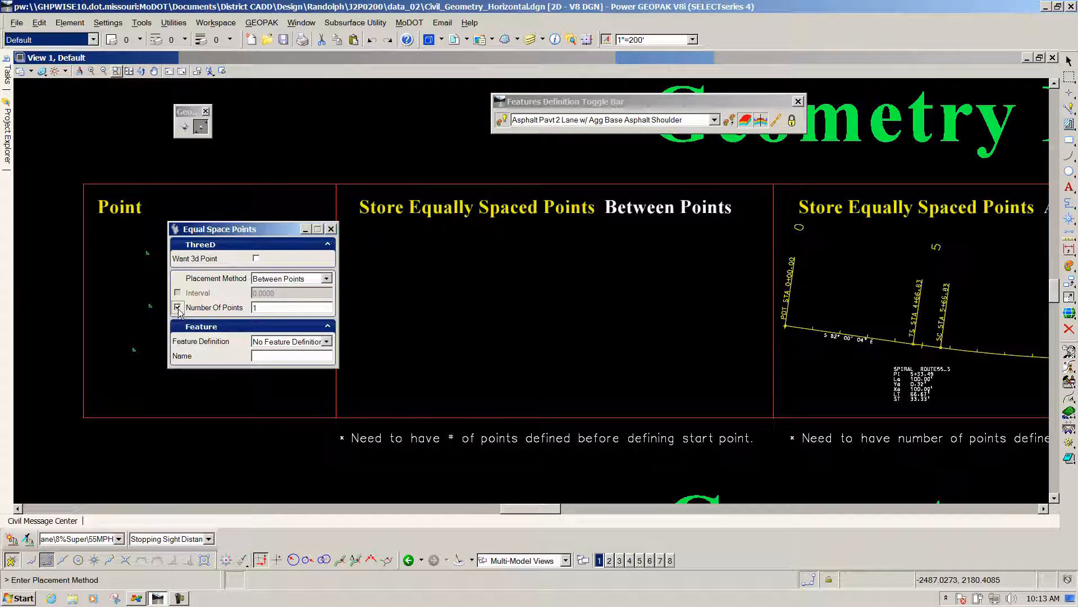
double_click(280, 310)
text(10)
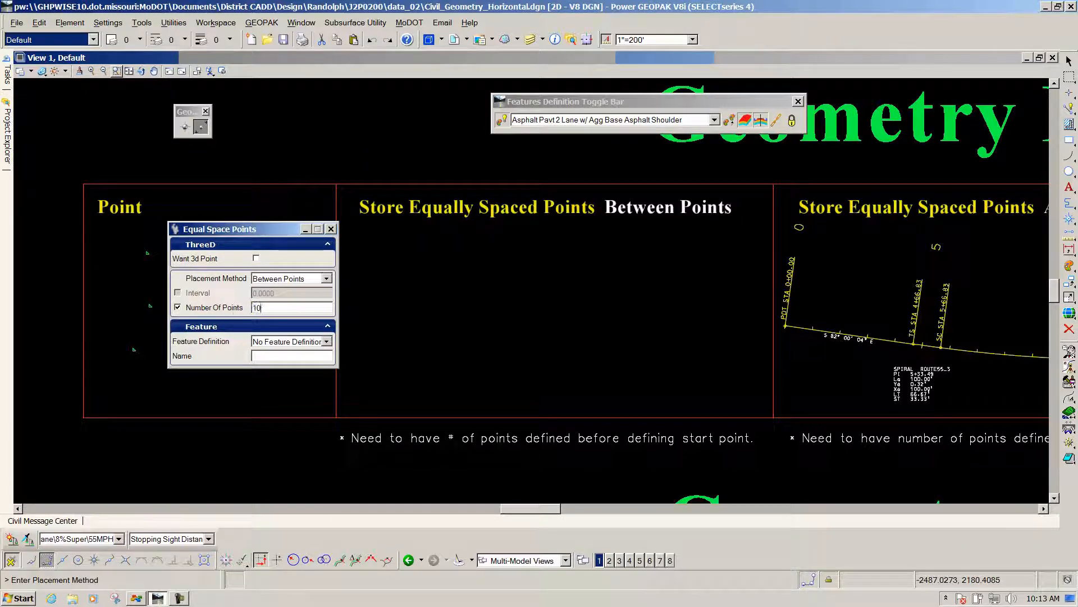
key(Tab)
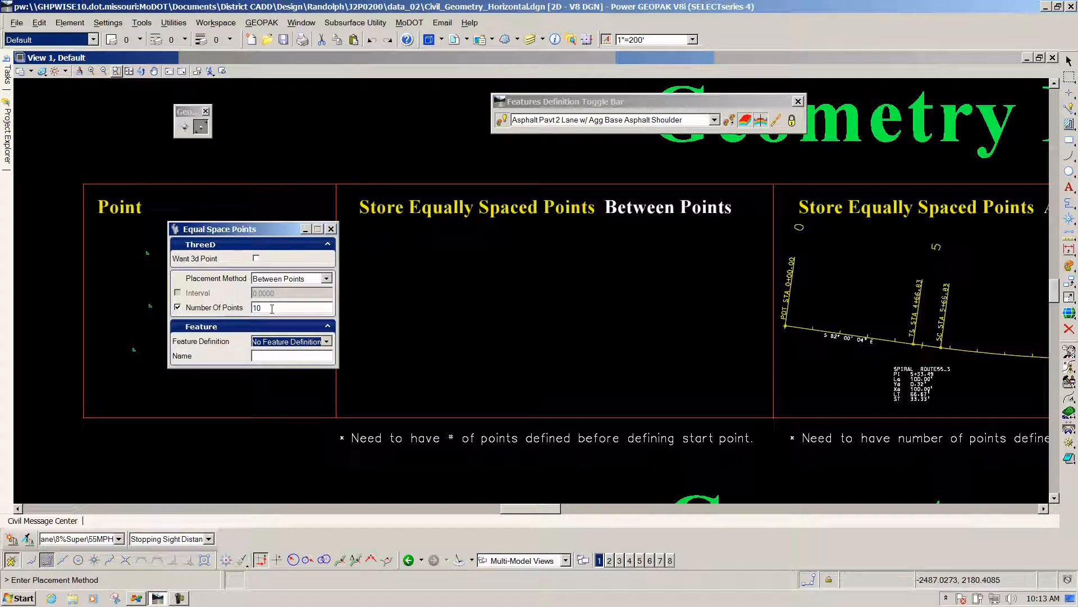
click(327, 278)
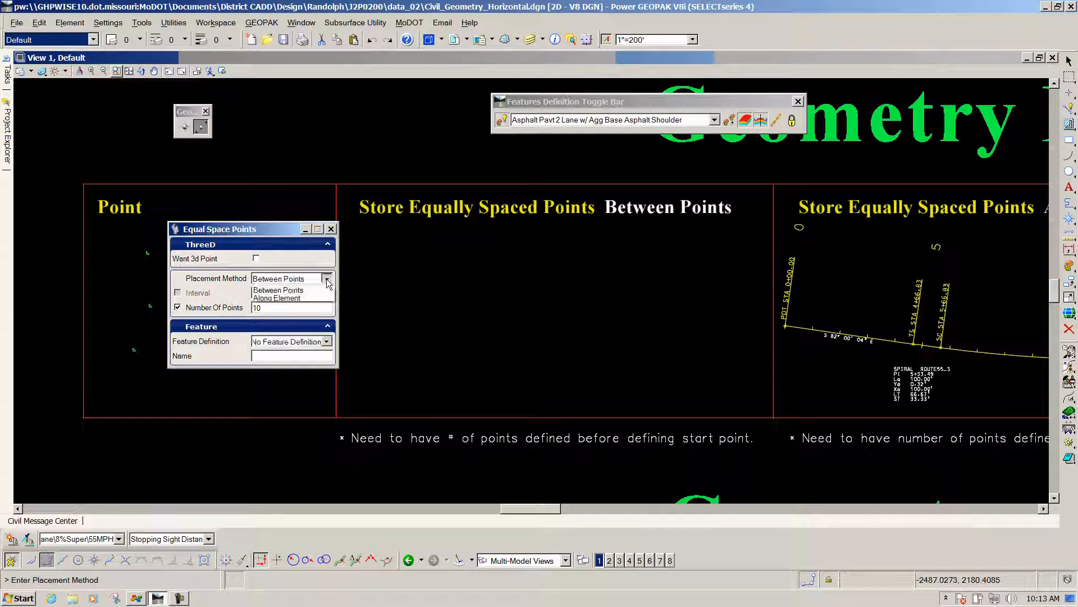
click(305, 290)
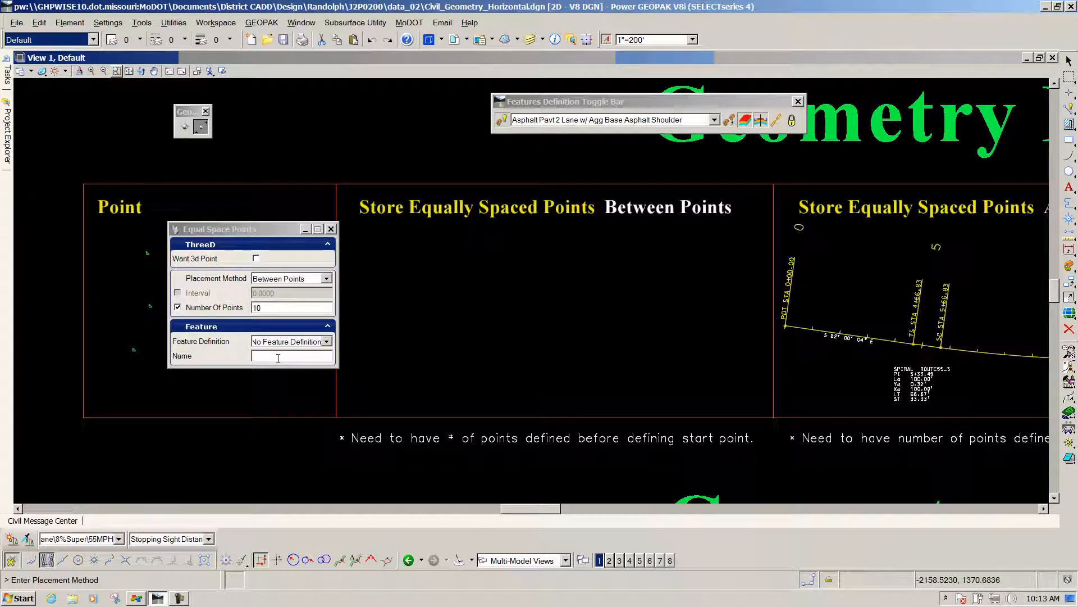
- Assign the COGO Point feature definition from Design's Miscellaneous drafting standards and set the feature name to 200
click(326, 342)
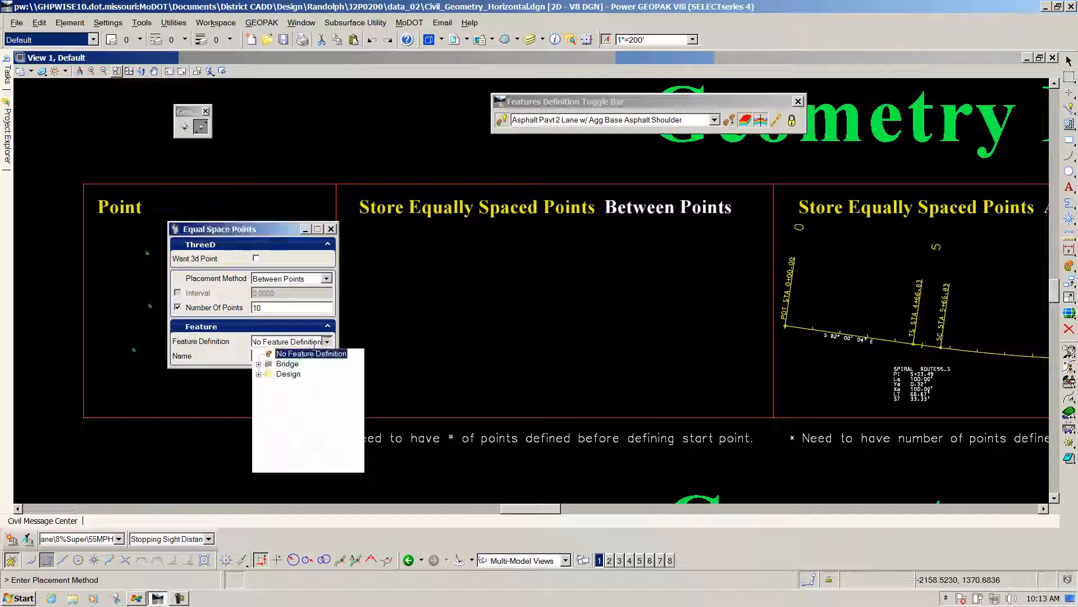
click(259, 374)
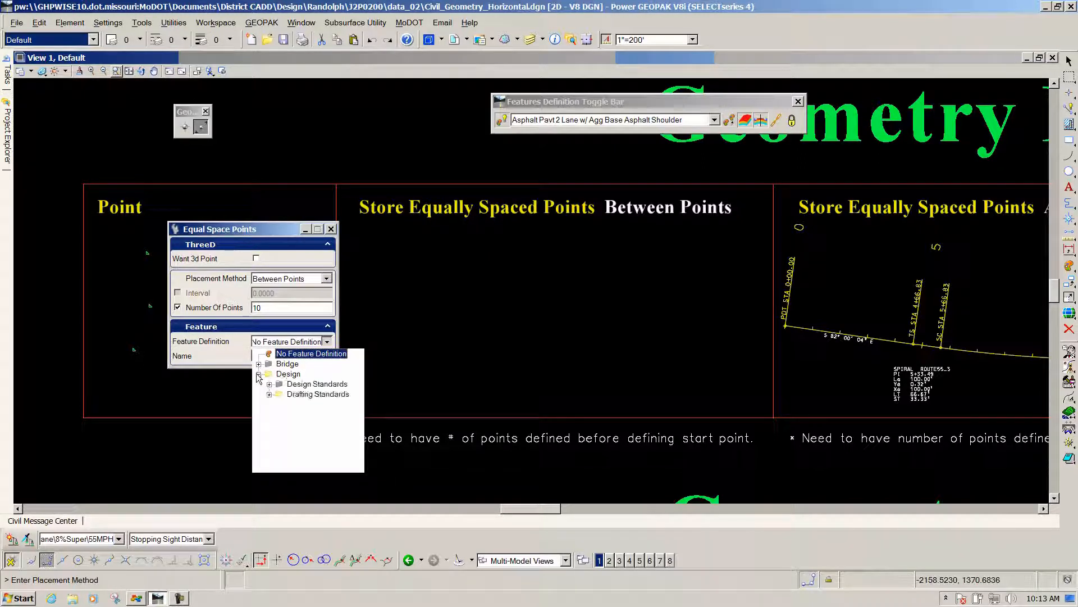
click(269, 395)
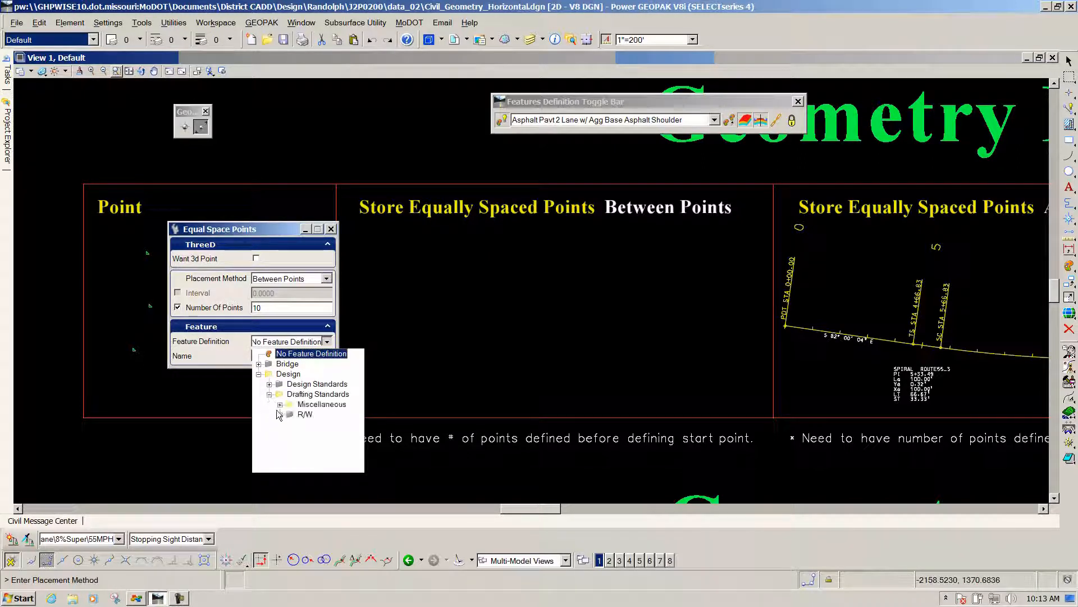
click(279, 404)
scroll(306, 433, down, 20)
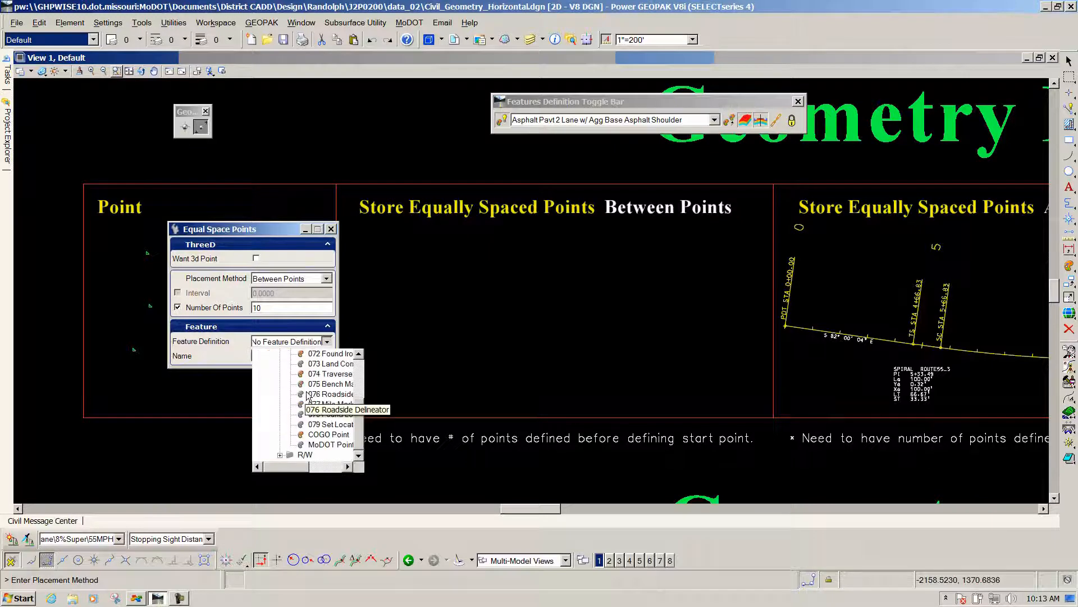
click(324, 435)
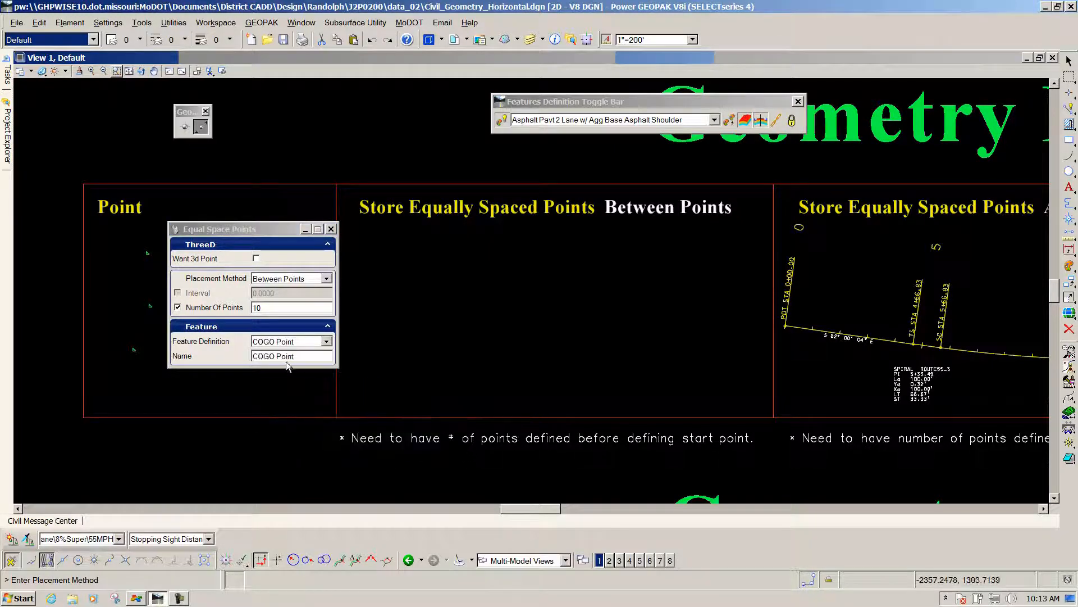
drag(308, 356, 245, 354)
text(200)
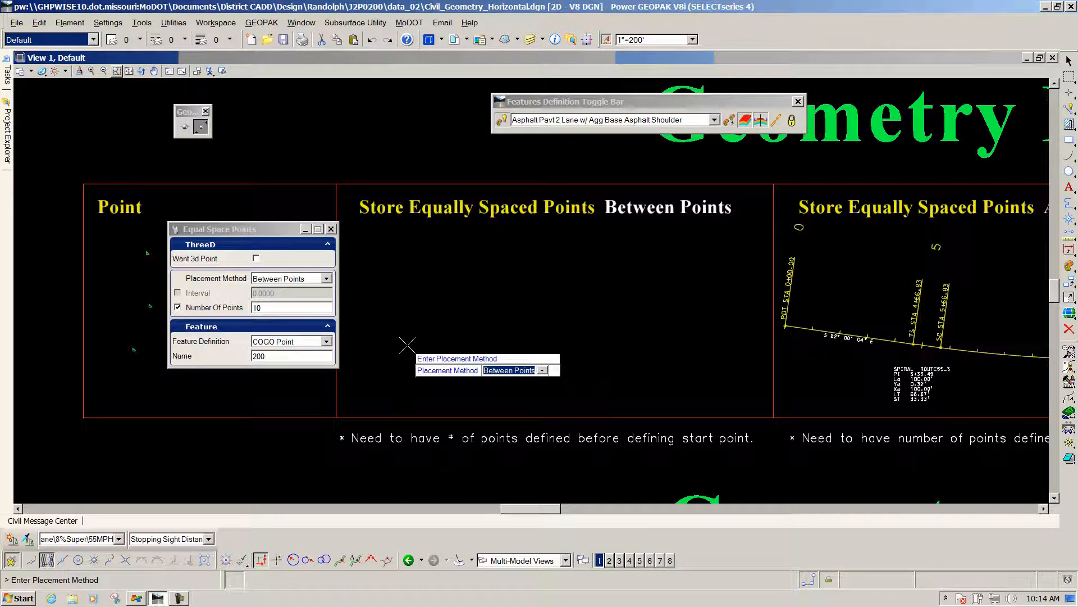
- Place the equally spaced points diagonally across the Between Points box, from about (-1994, 1350) to (-822, 1708), and end the tool
key(Return)
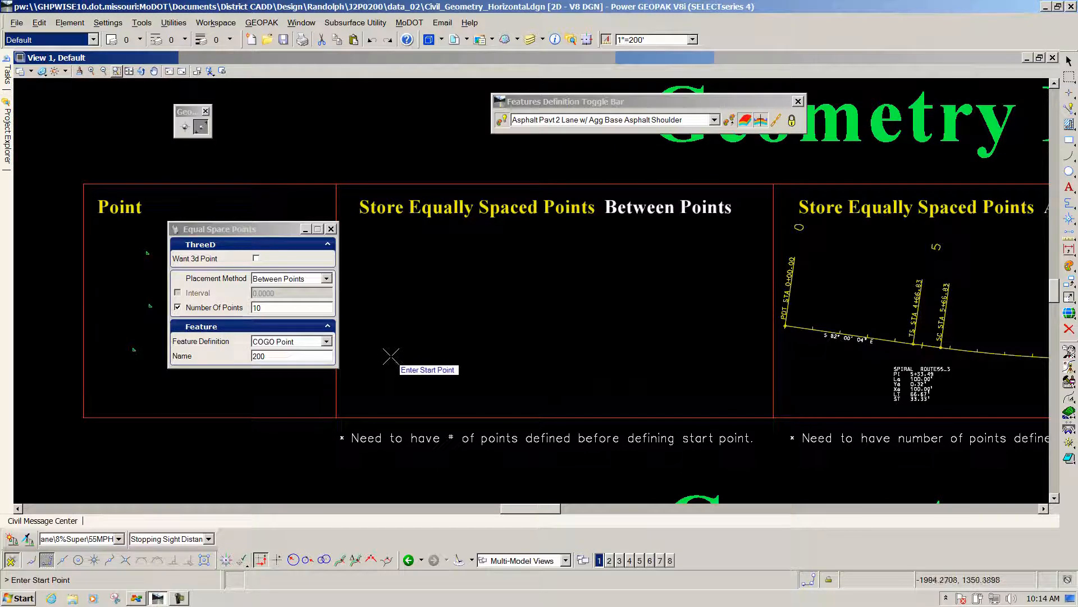
click(392, 356)
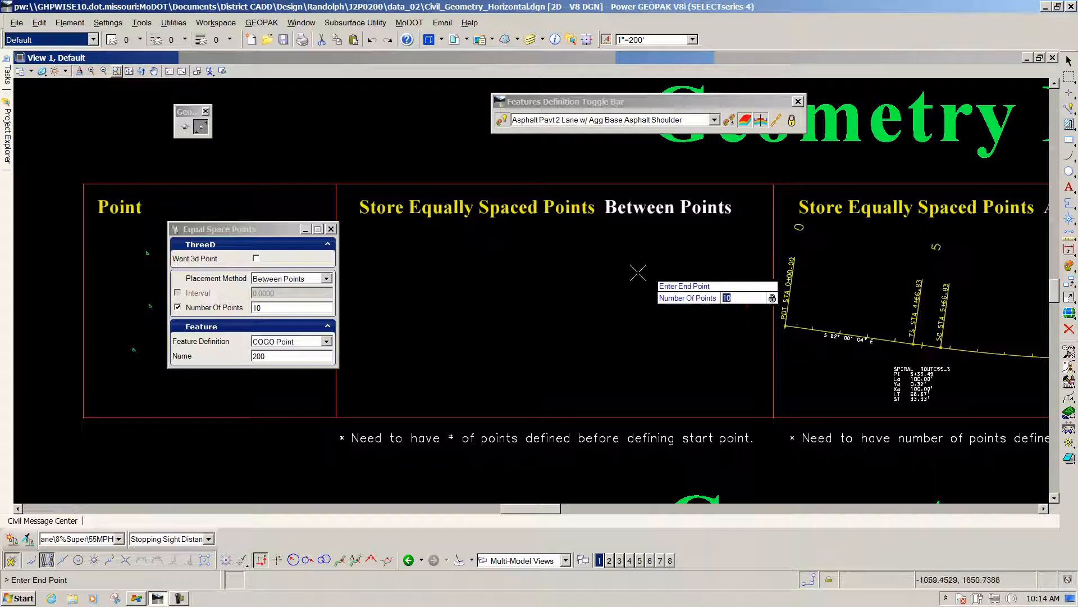
click(717, 253)
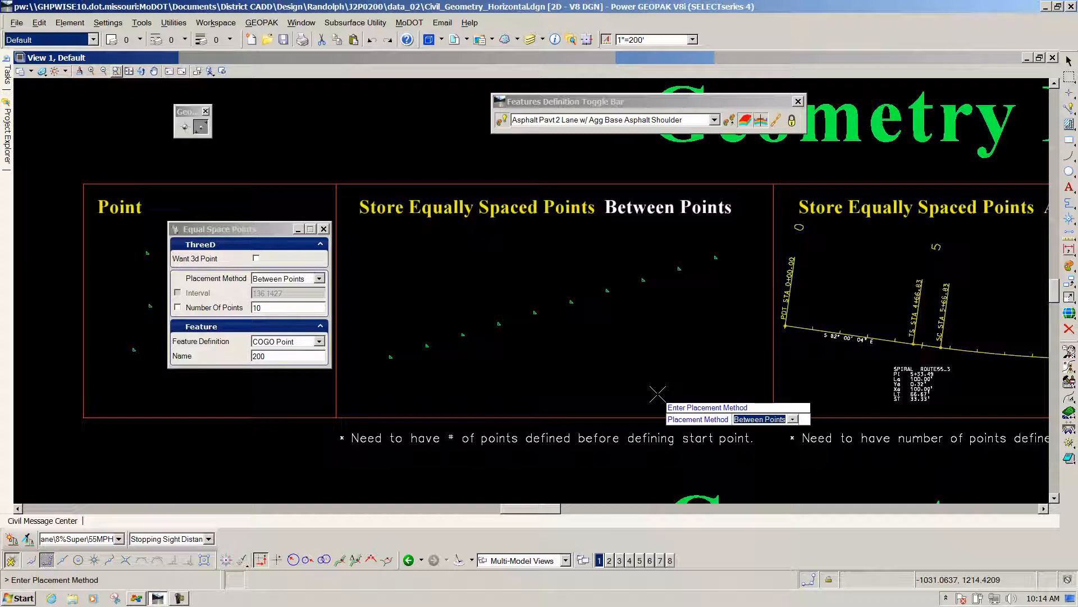
right_click(658, 394)
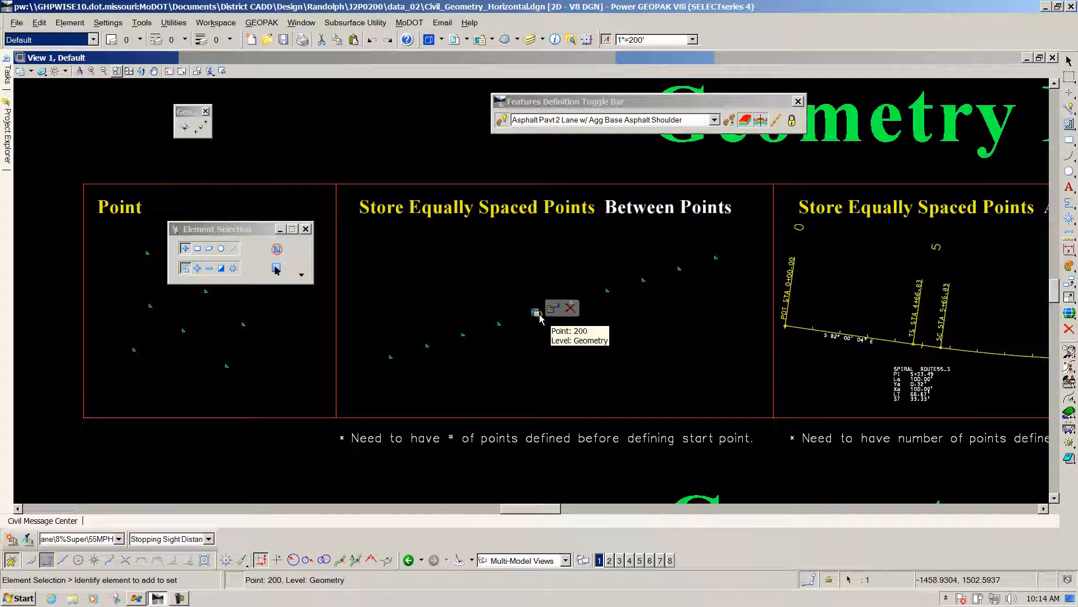
- Set the number of points in the diagonal point set 200 to 20
click(553, 310)
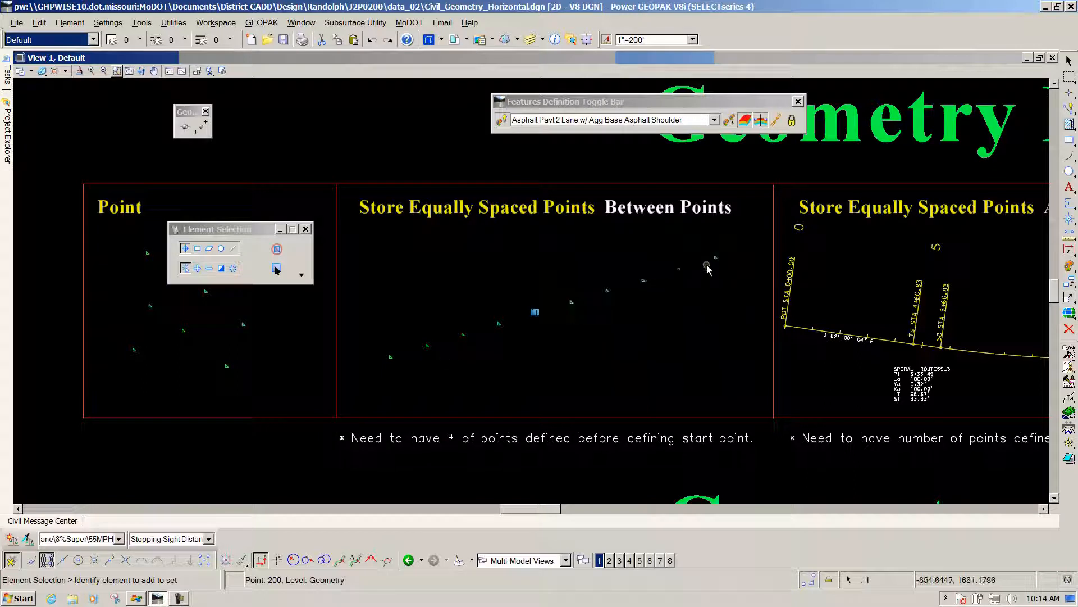
click(540, 313)
mouse_move(553, 310)
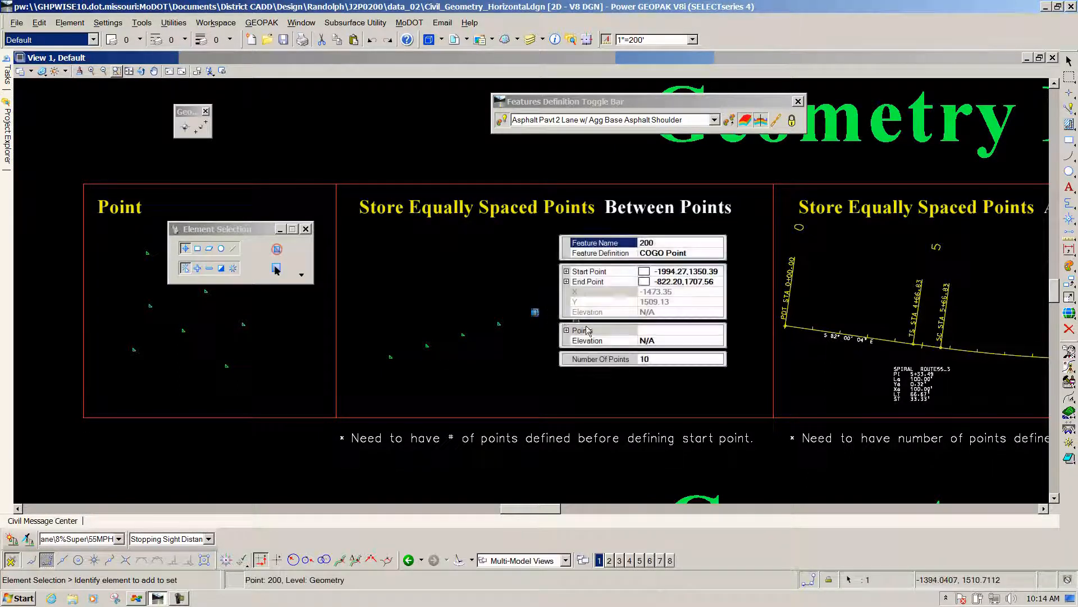
click(620, 361)
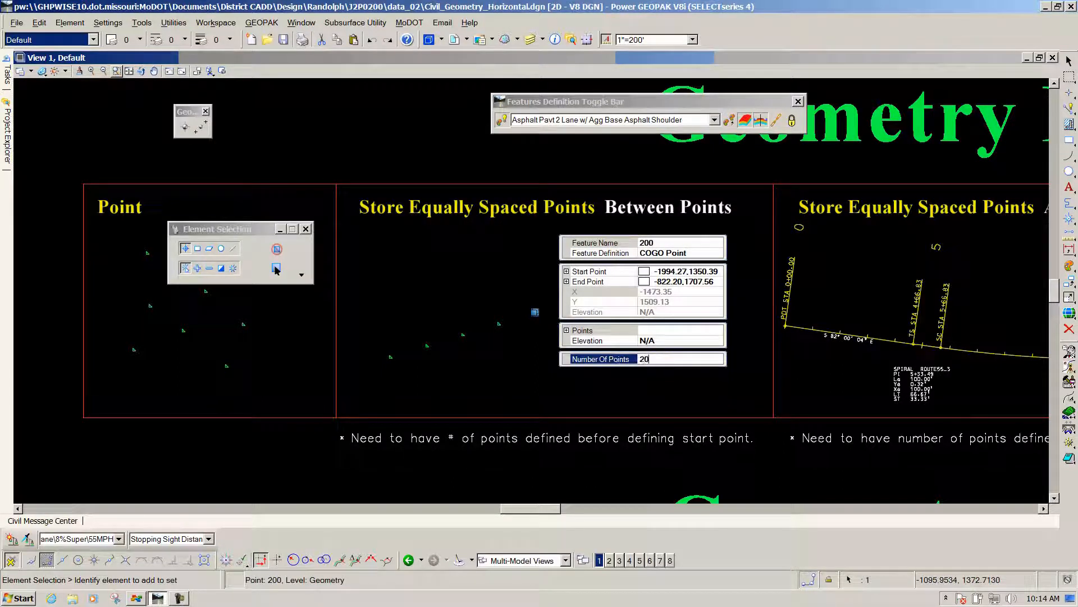
click(525, 366)
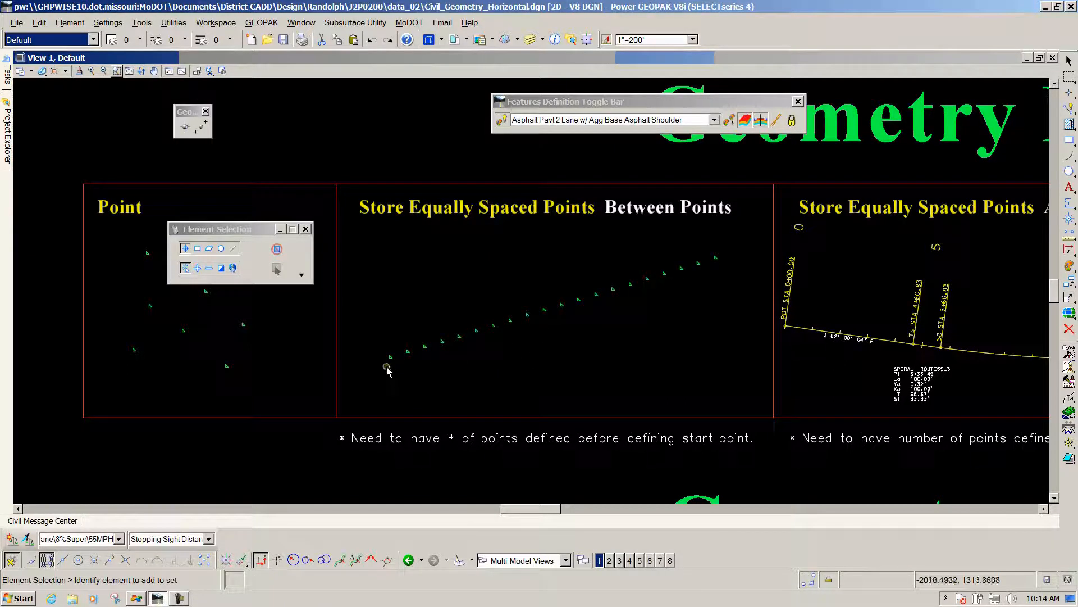
- Restart the Equal Space Points tool for the Along Element exercise and set the placement method to Along Element
scroll(508, 265, down, 1)
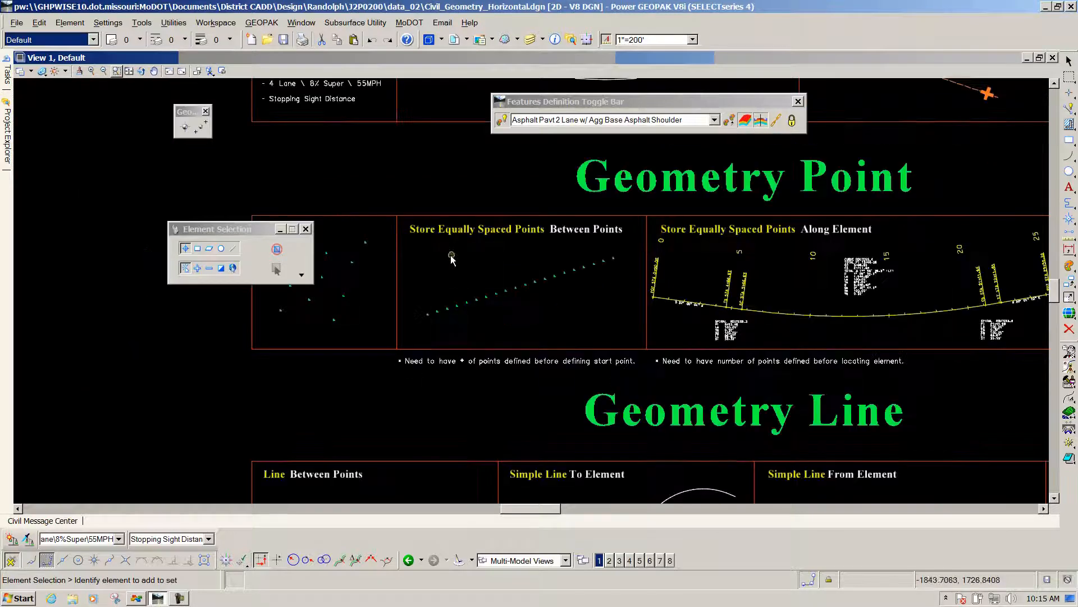
scroll(508, 265, down, 1)
scroll(646, 281, up, 1)
scroll(646, 281, up, 1)
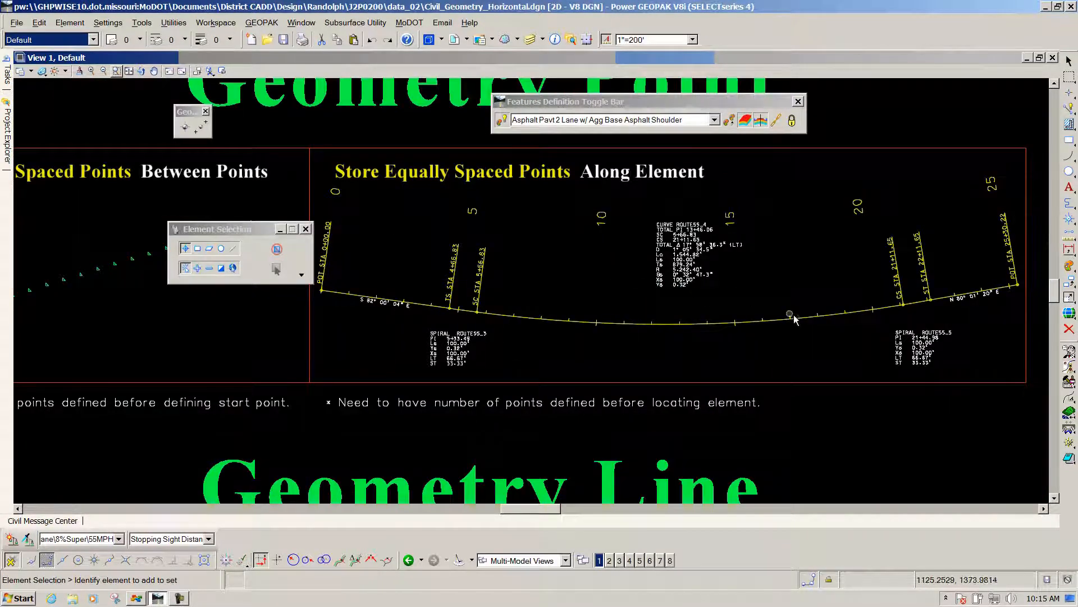
click(200, 127)
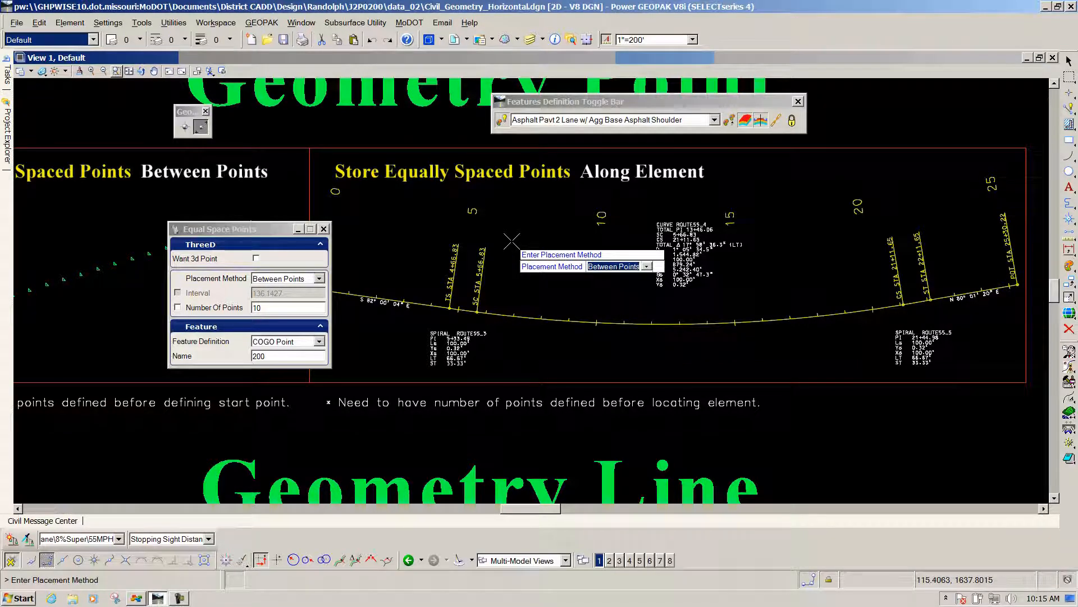
key(Down)
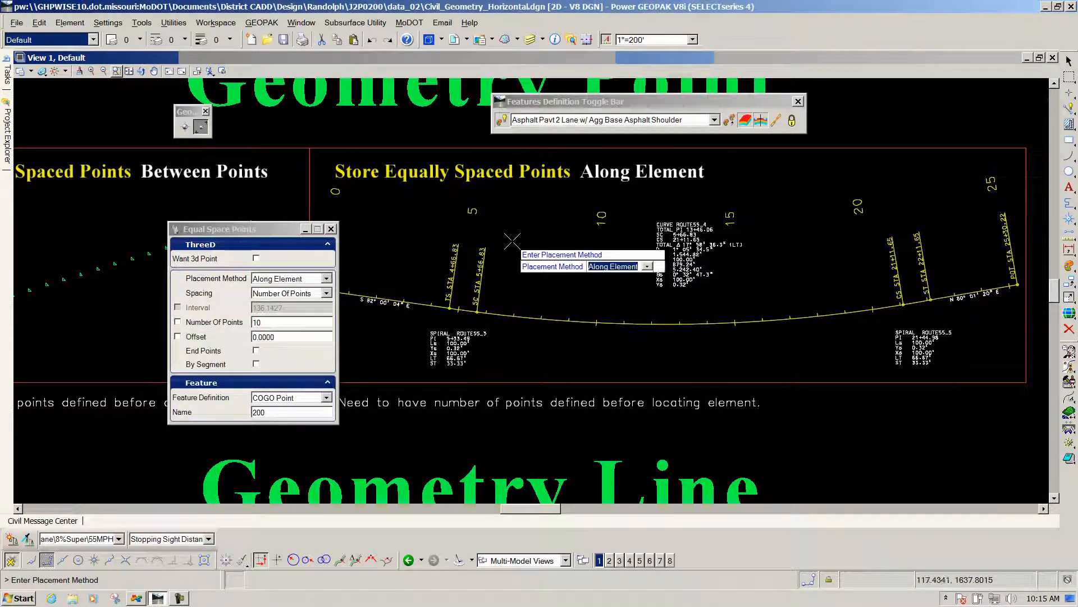
click(528, 221)
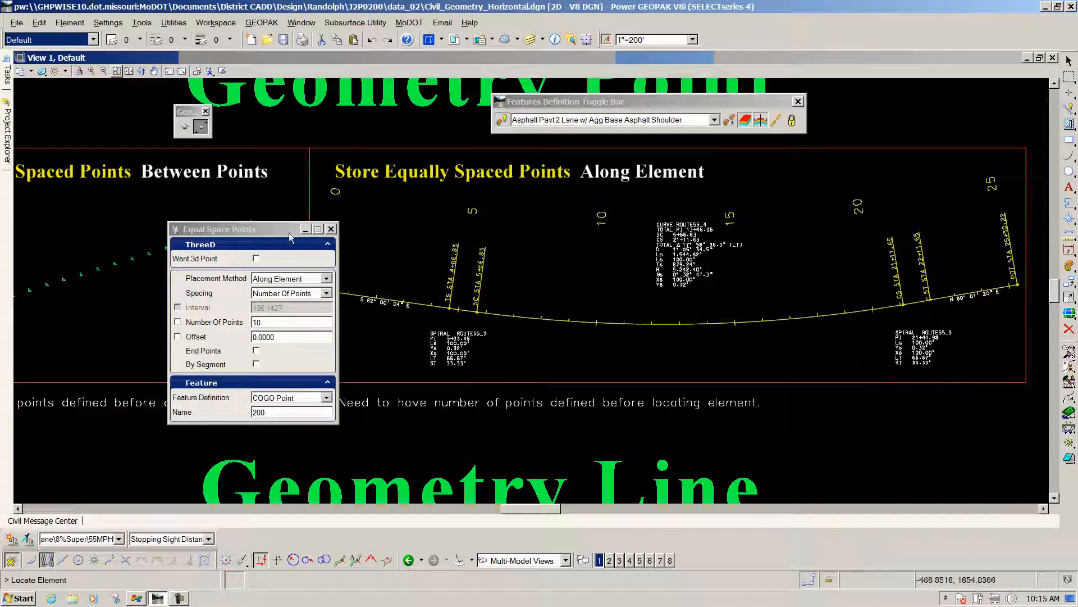
drag(286, 230, 224, 206)
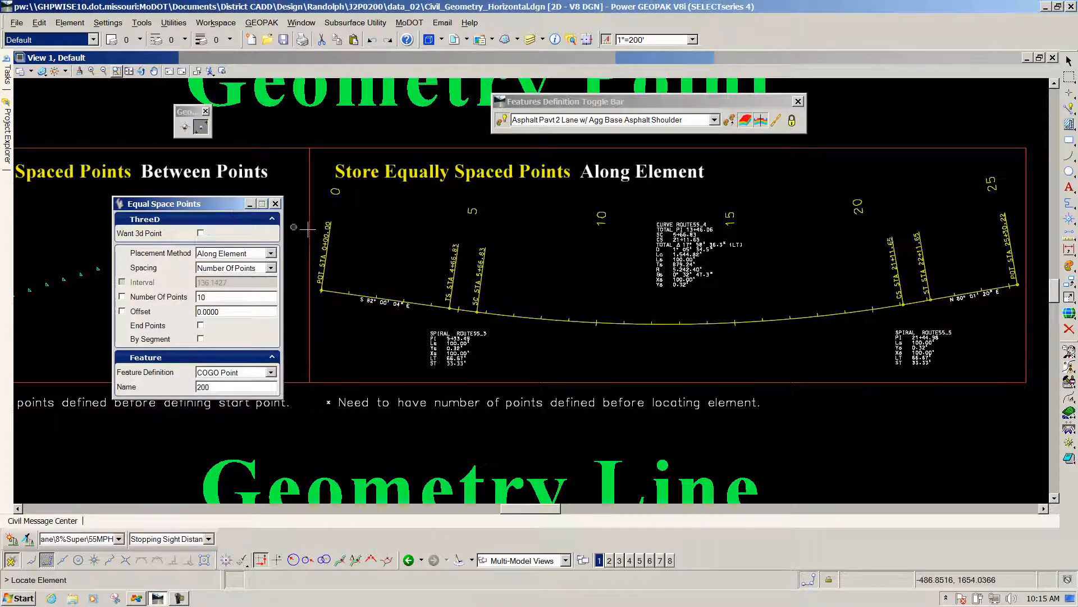
- Store 1 point along the curved alignment, spaced by number of points, at an offset of 100 below it, and end the tool
click(529, 321)
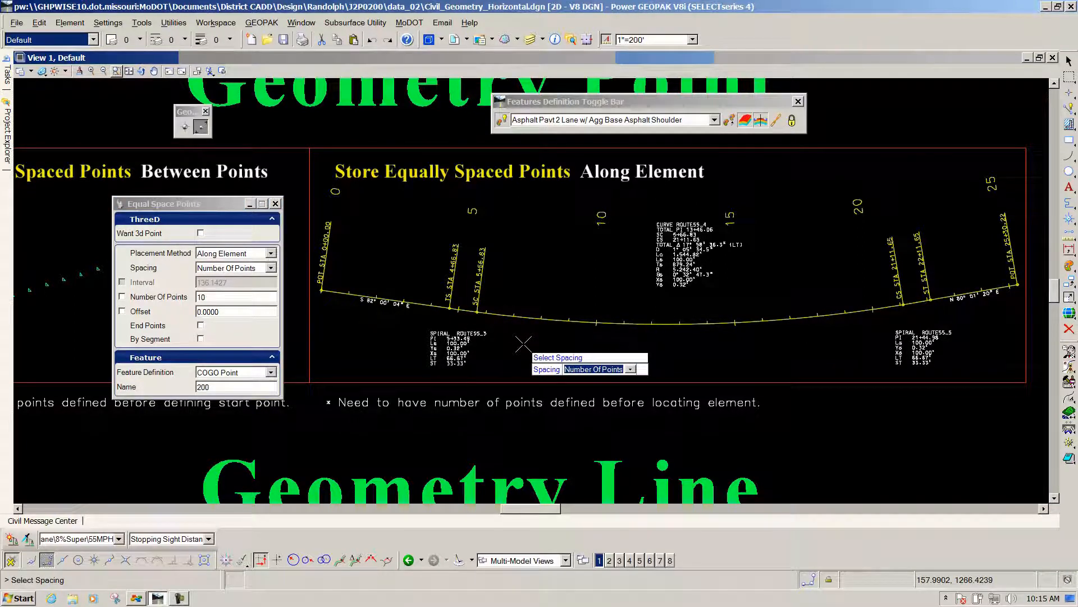
click(524, 344)
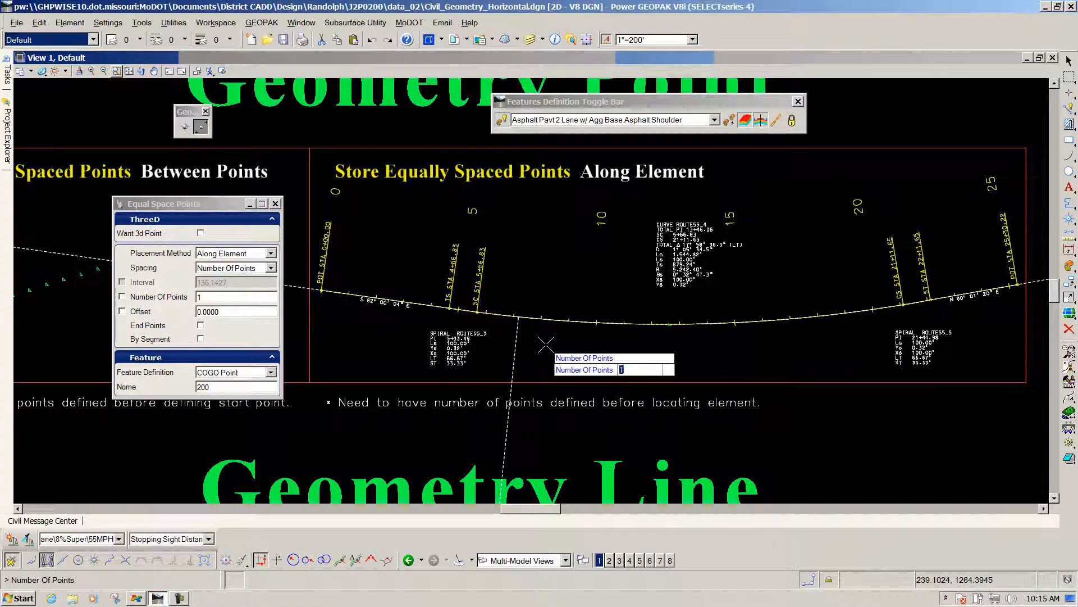
key(Return)
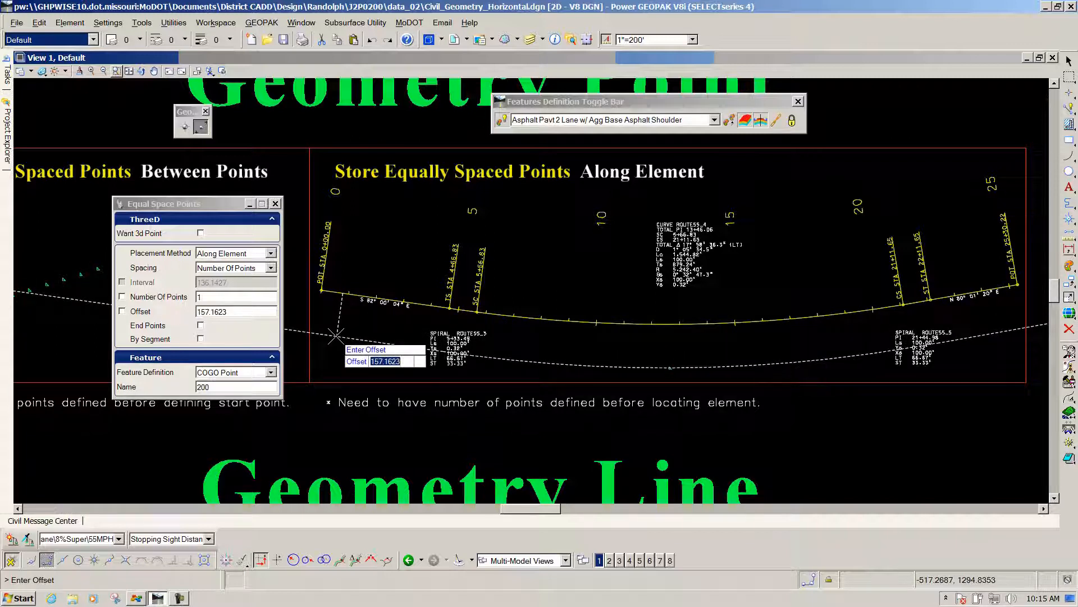
text(100)
key(Return)
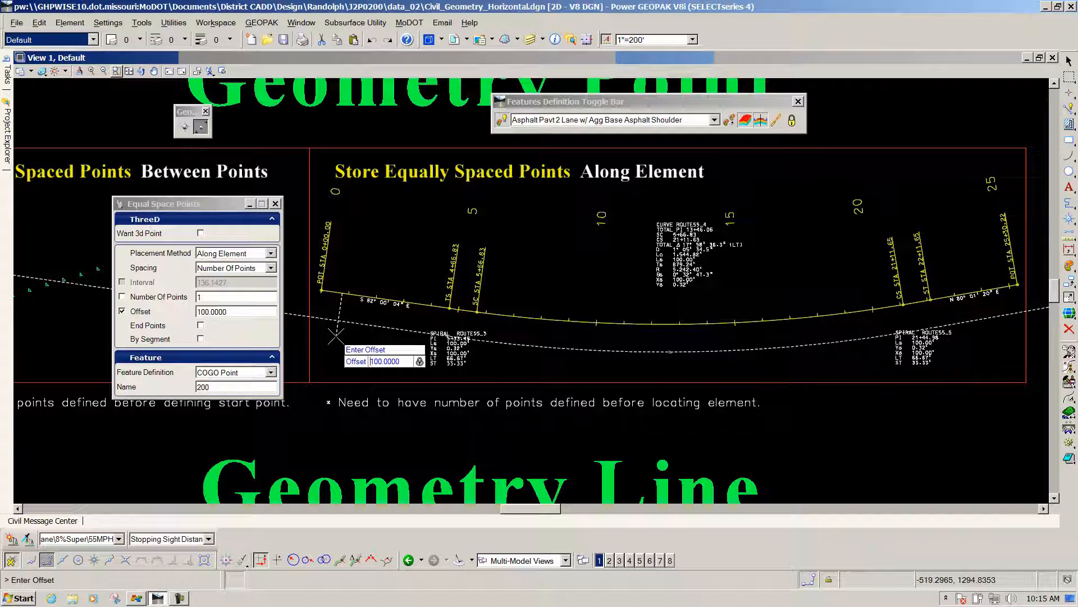
click(336, 336)
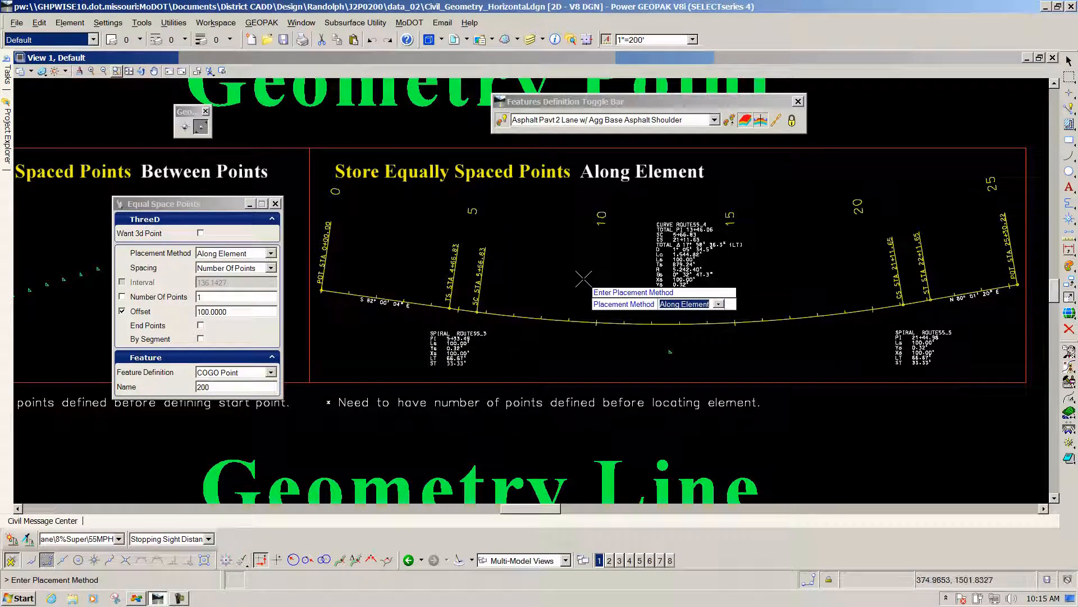
key(Escape)
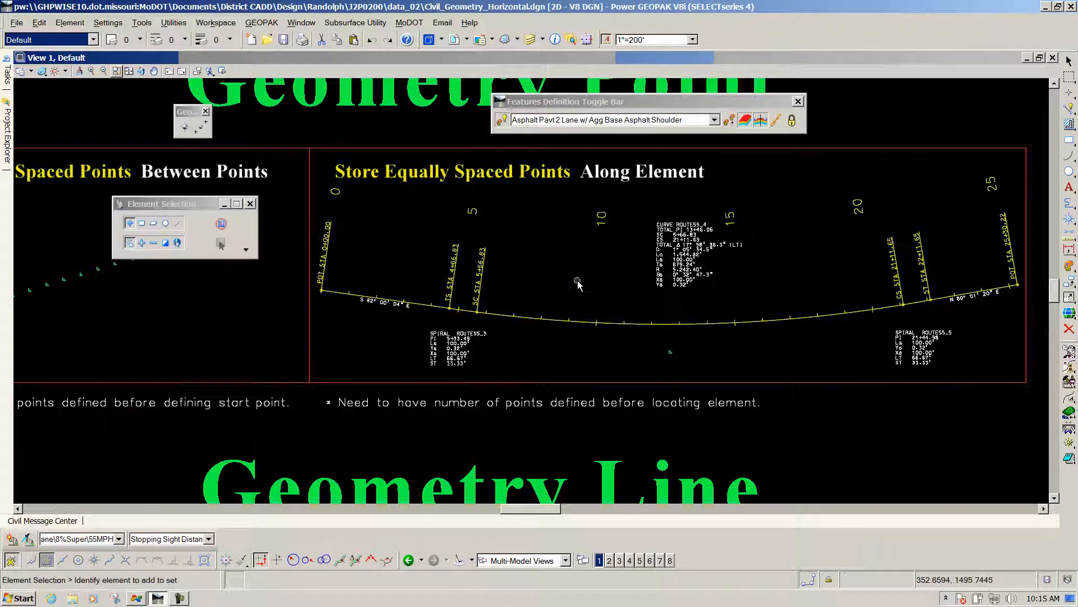
- Set the number of points in the offset point set below the alignment to 10
click(683, 352)
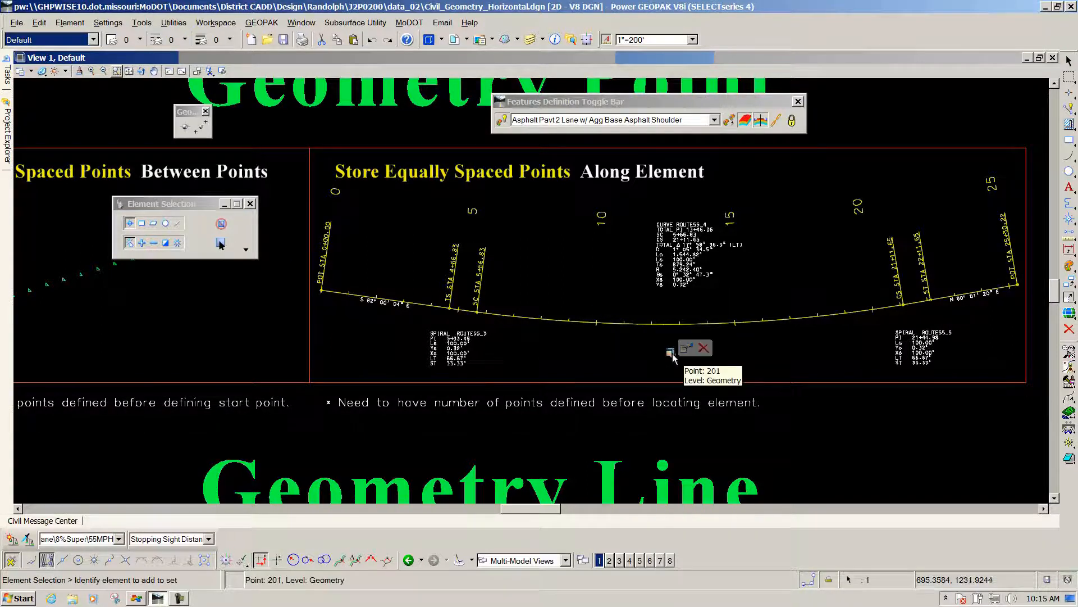
click(686, 349)
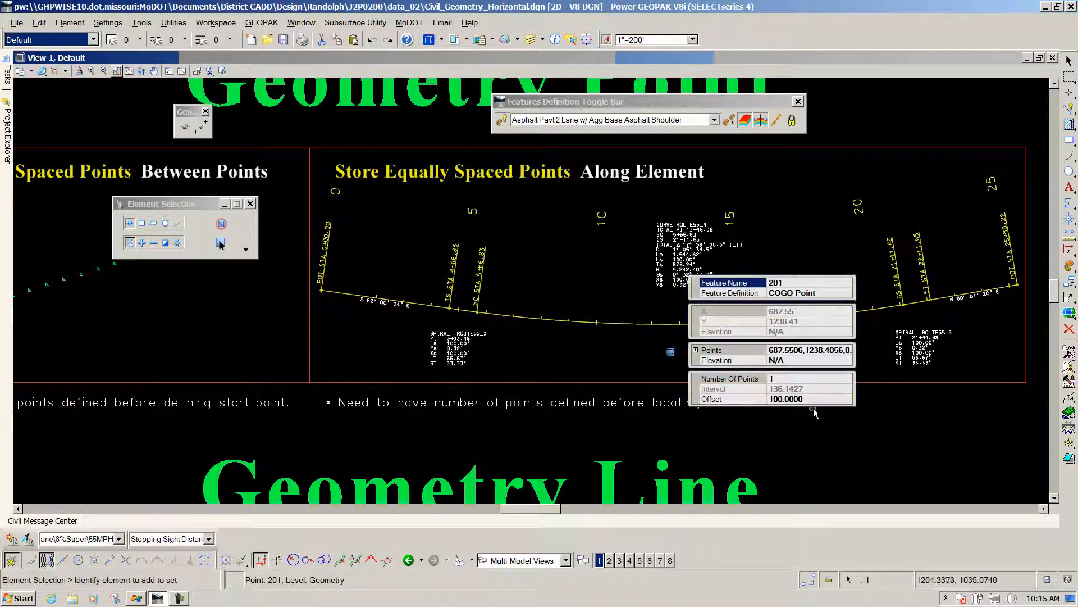
click(788, 379)
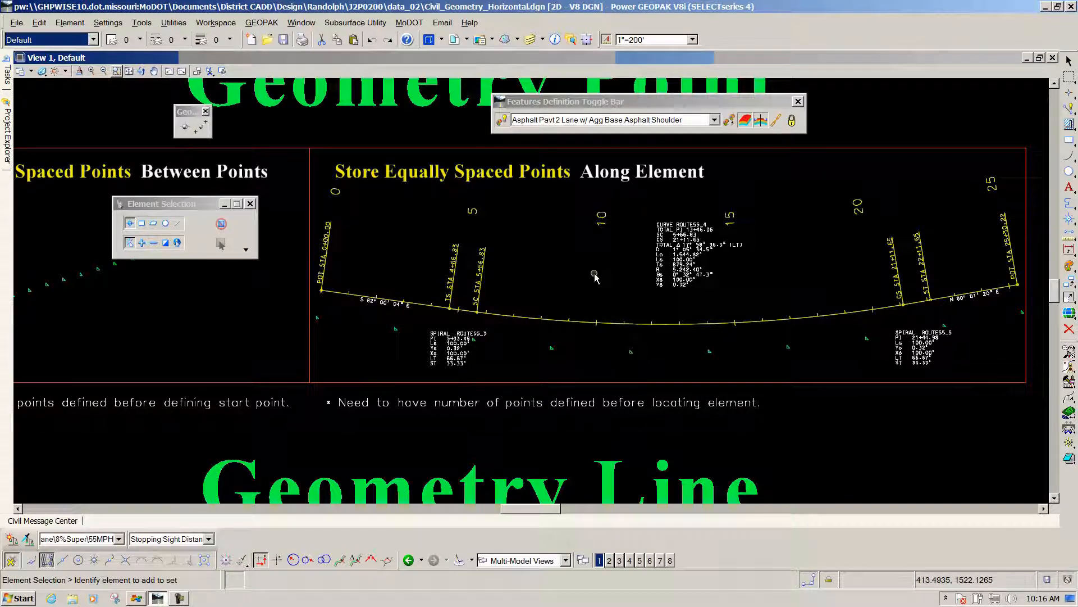
scroll(761, 289, down, 2)
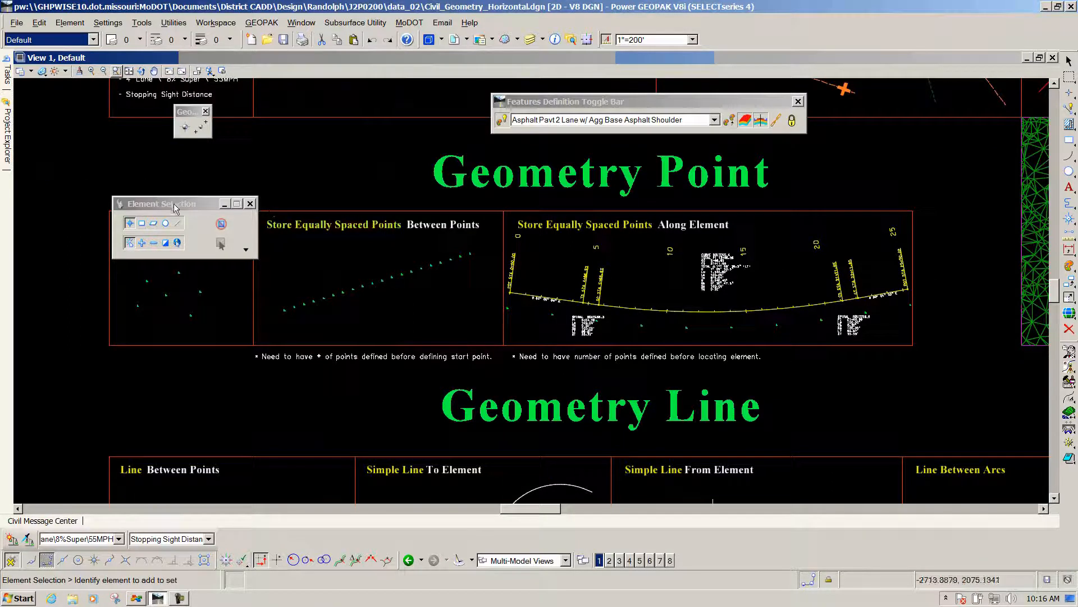
drag(174, 208, 276, 136)
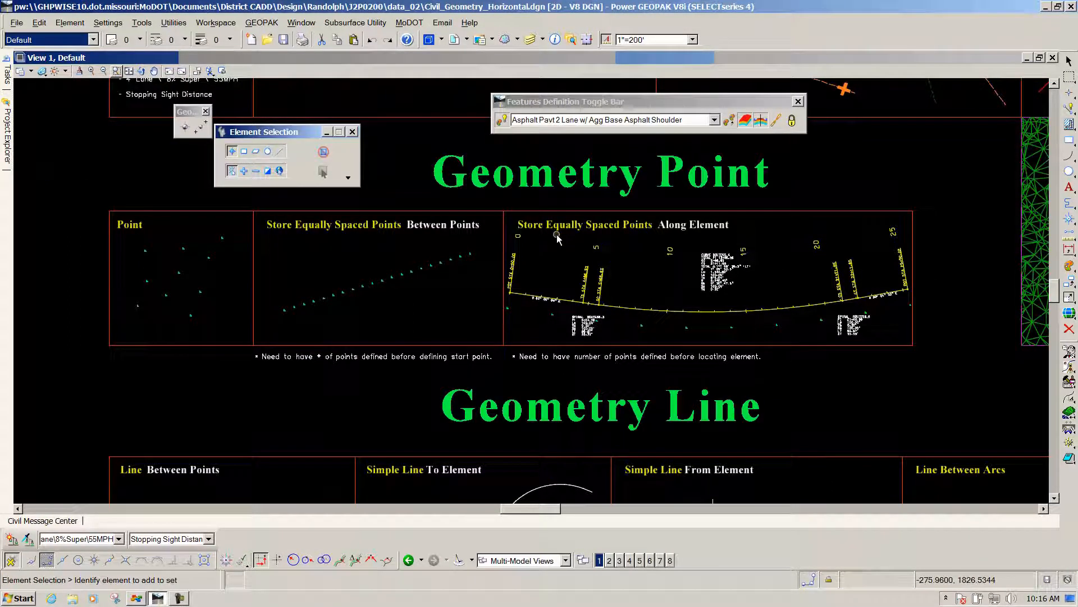